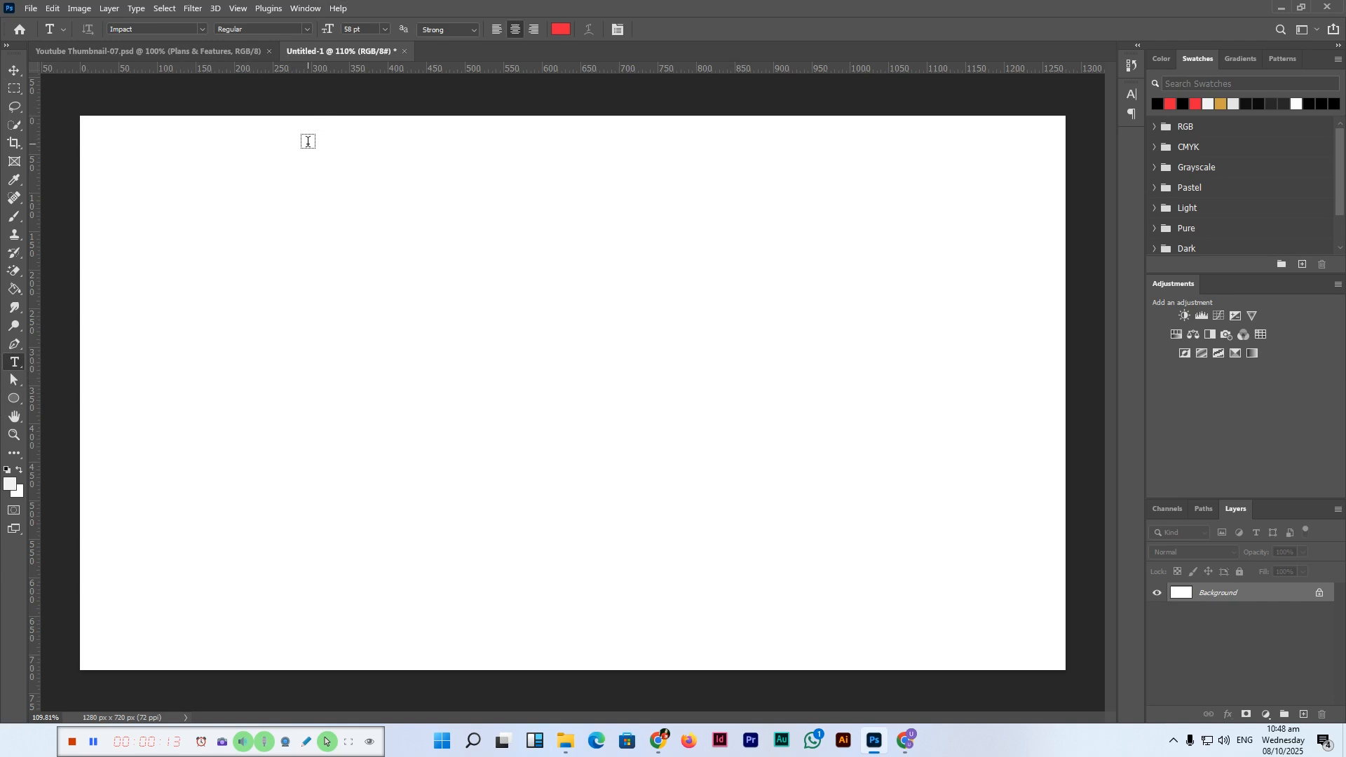
Step: Close the thumbnail document and enter the text PLANET in Impact on the blank canvas
left_click(269, 52)
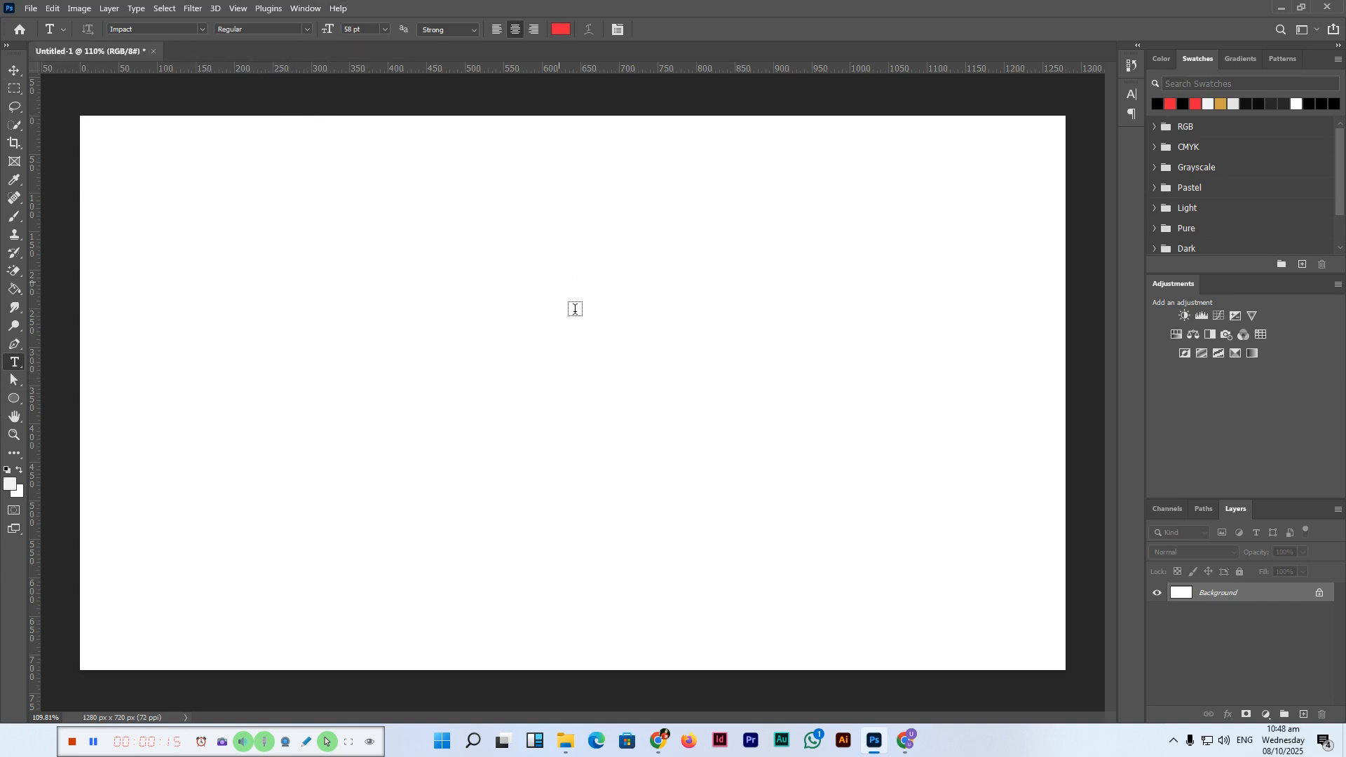
left_click(249, 390)
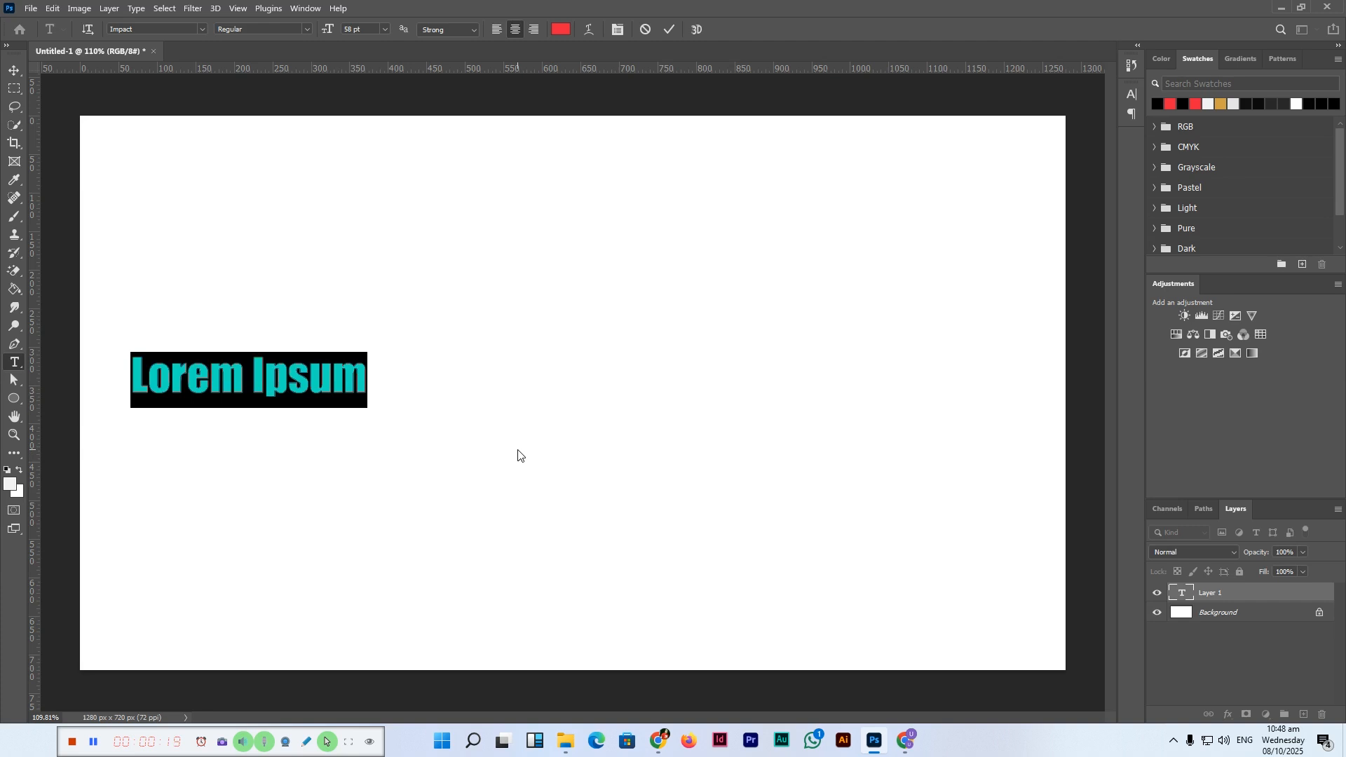
type("planet")
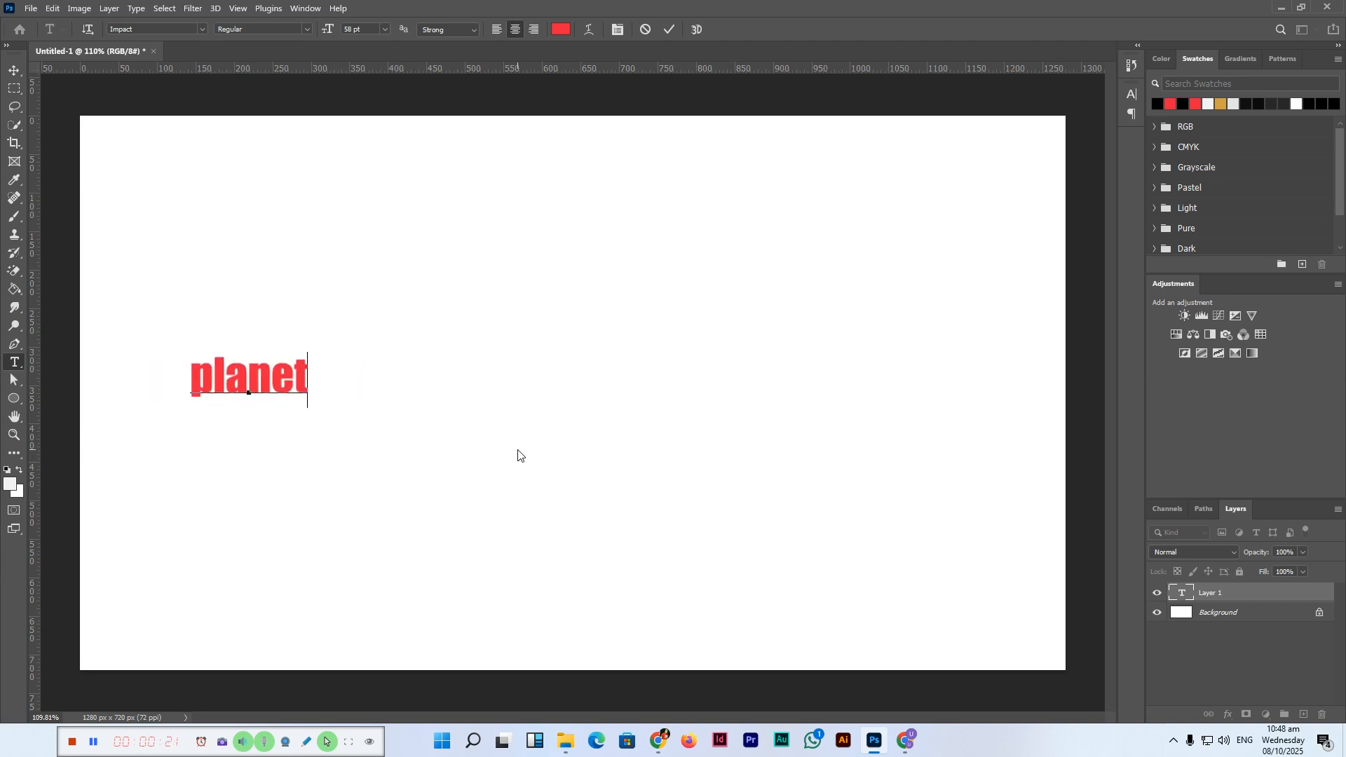
key("ctrl+a")
type("PLANE")
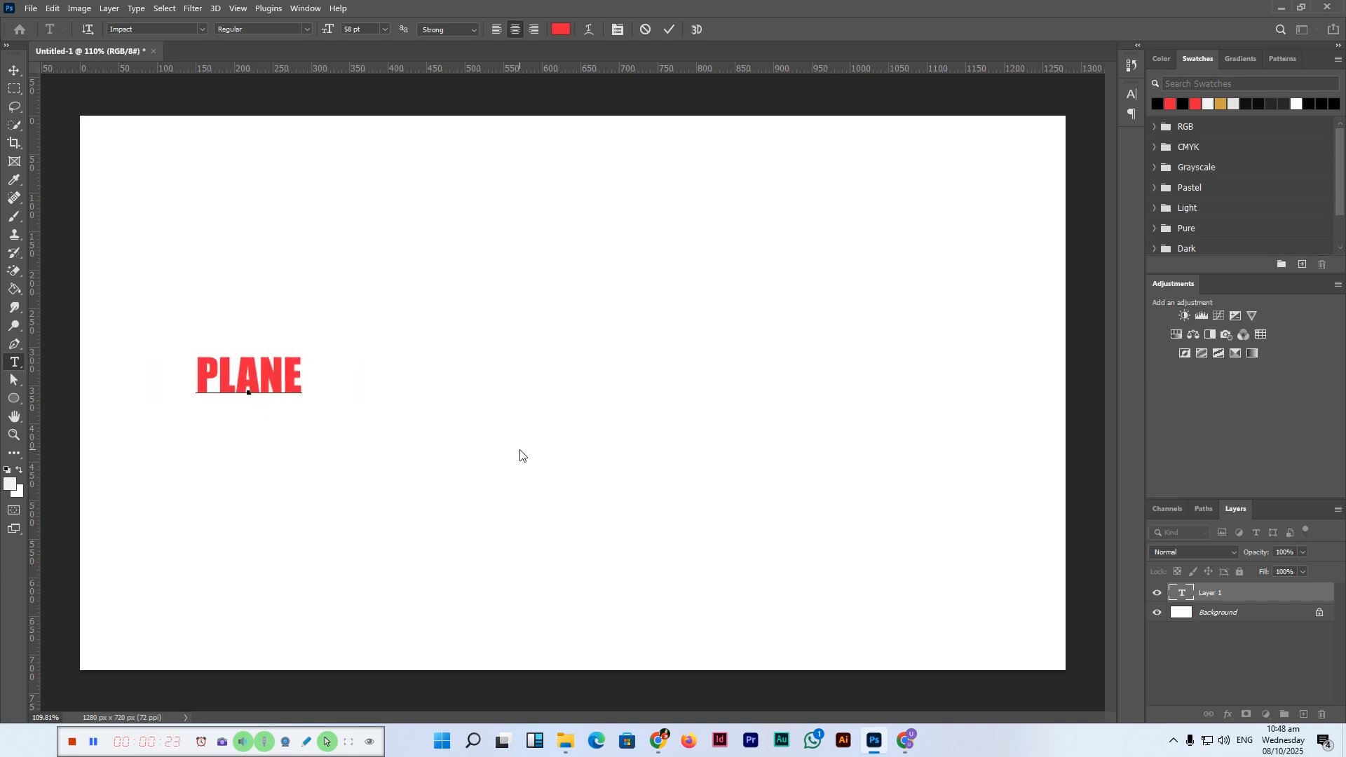
type("T")
Step: Move and scale the PLANET text so it spans the middle of the canvas
left_click(14, 70)
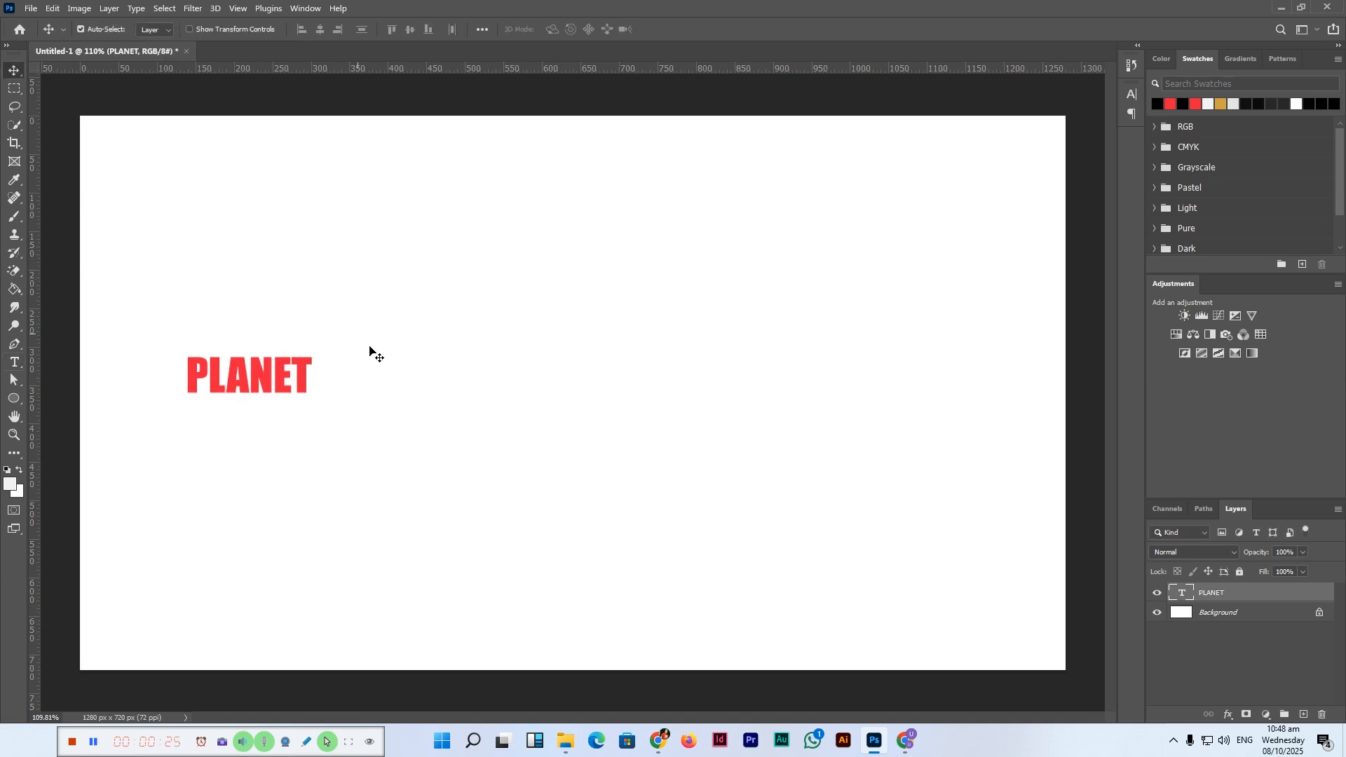
left_click_drag(277, 392, 886, 580)
key("ctrl+t")
left_click_drag(692, 418, 684, 424)
key("Return")
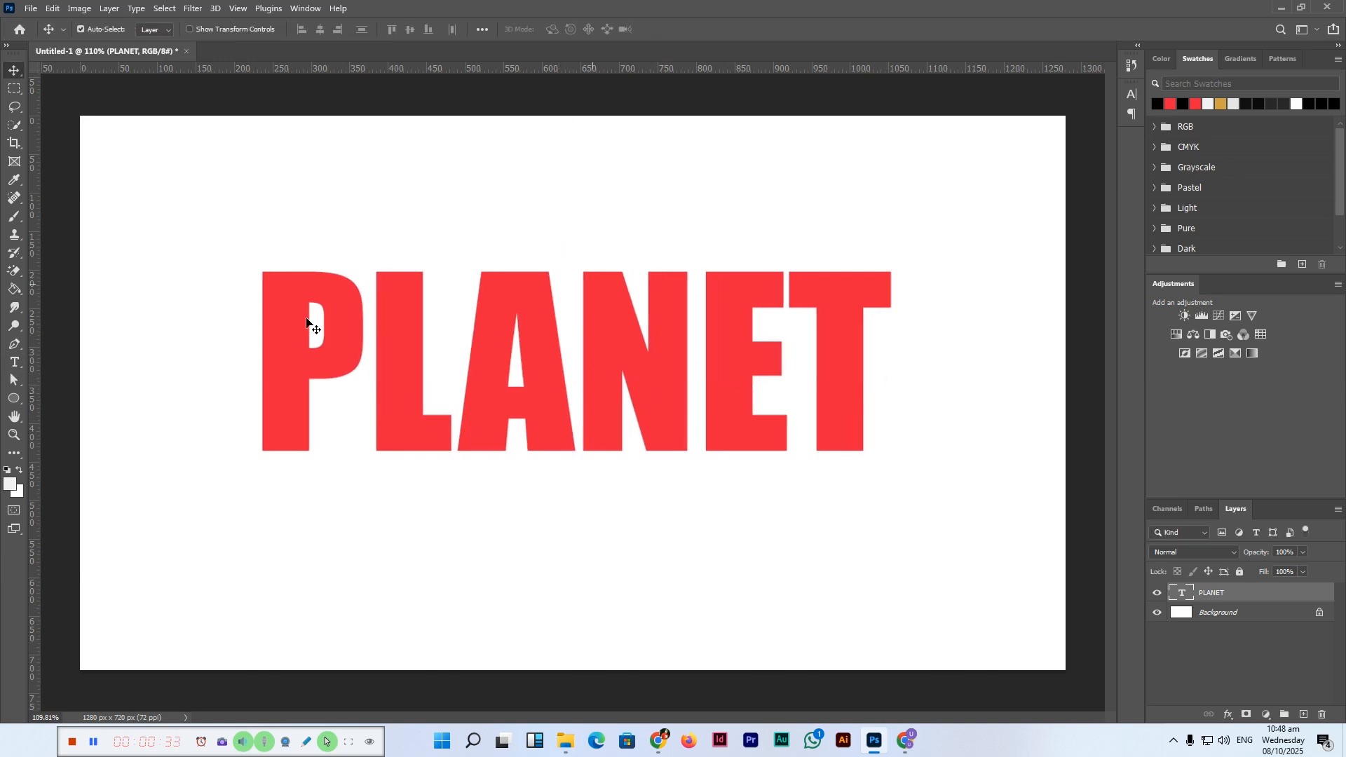
Step: Open the Character panel and set the tracking of the PLANET text to -10
left_click(306, 9)
left_click(330, 173)
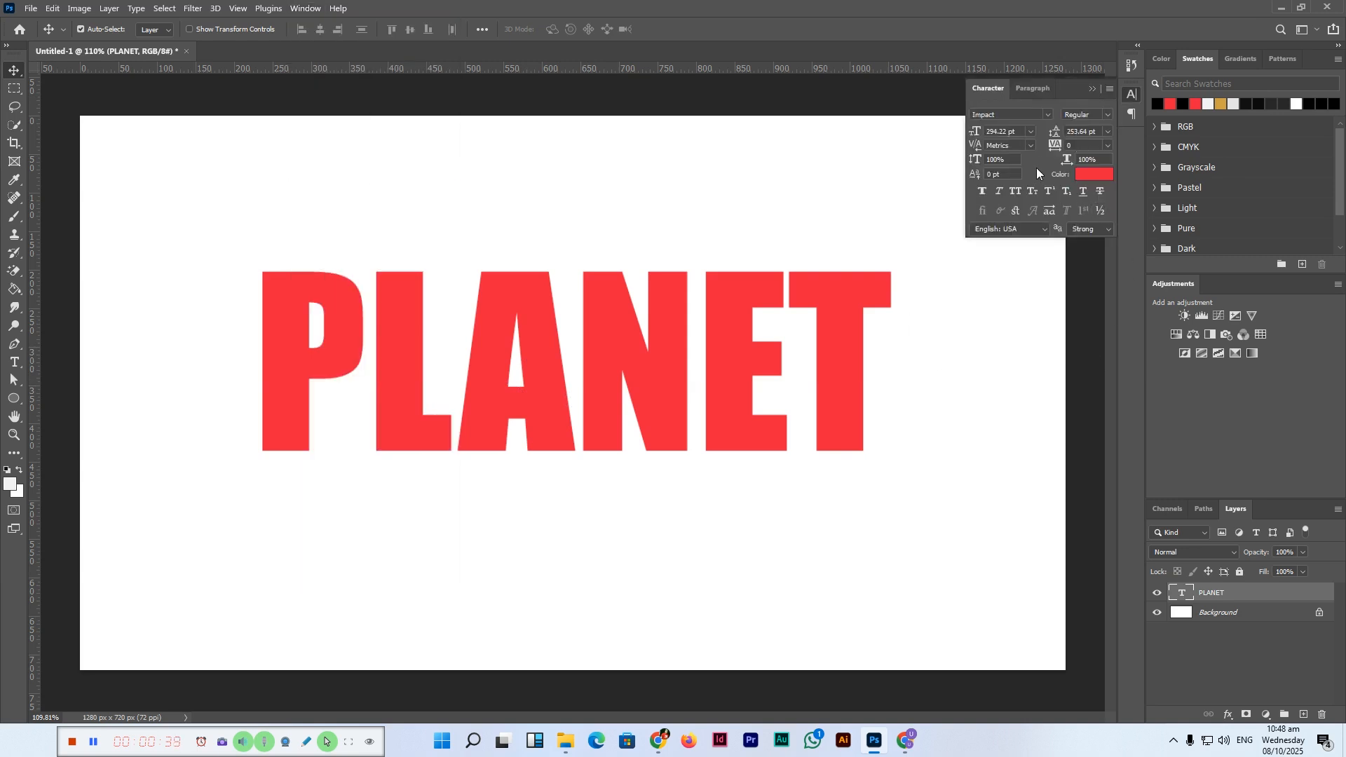
left_click(1108, 145)
left_click(1091, 189)
left_click(1107, 146)
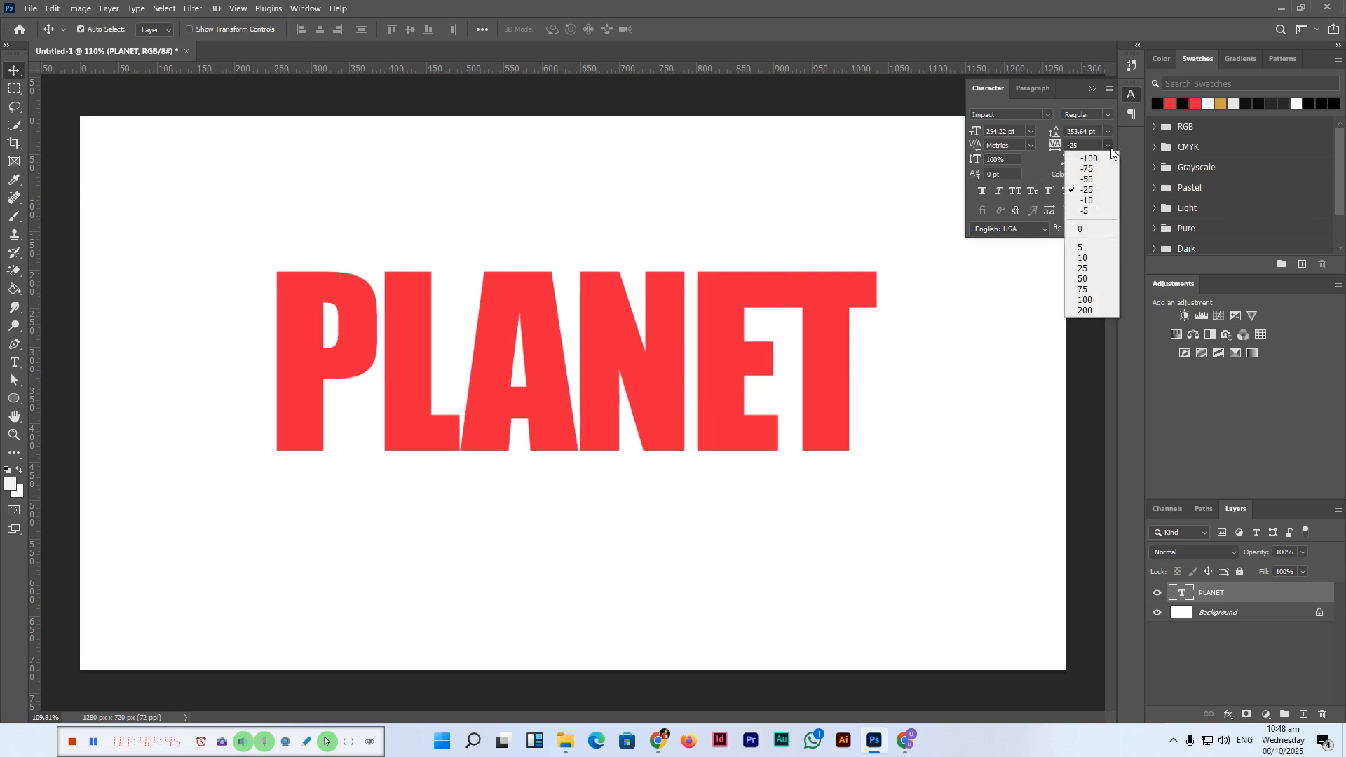
left_click(1091, 177)
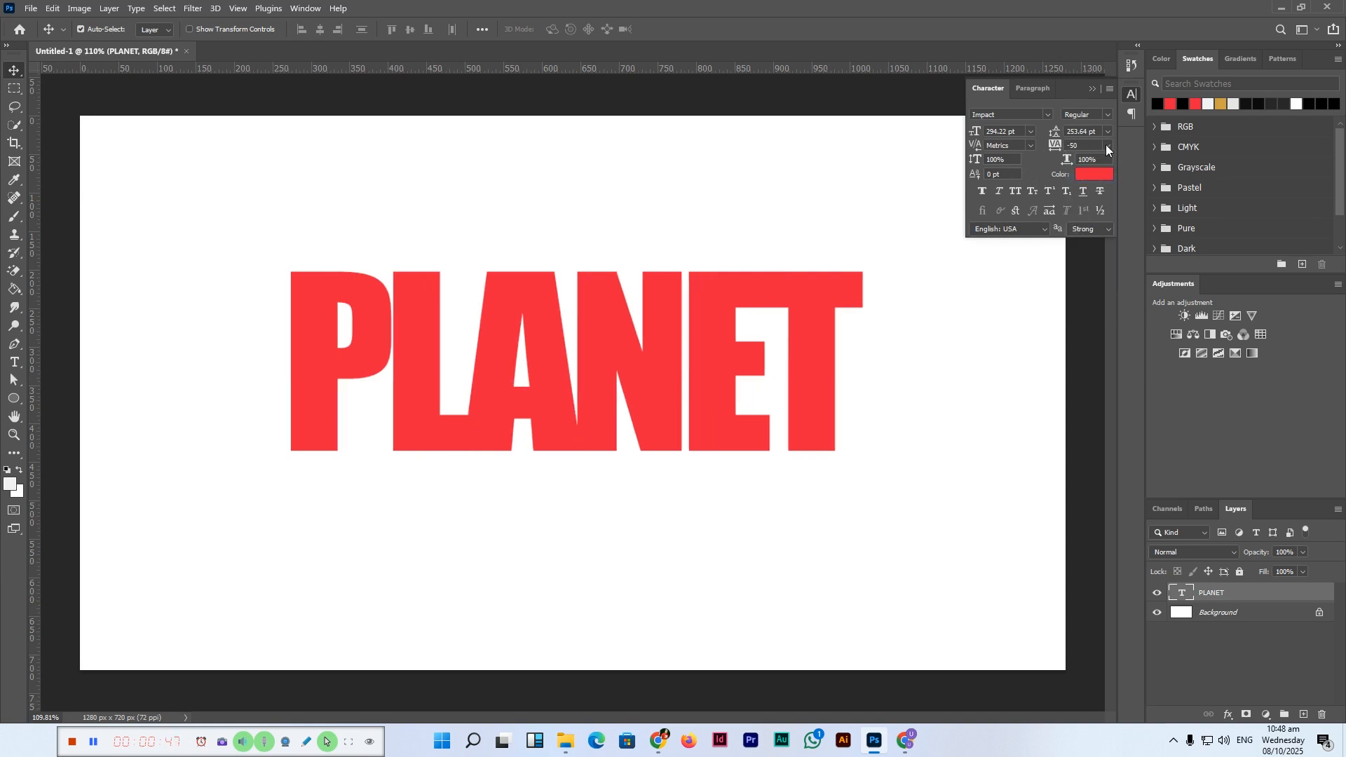
left_click(1107, 147)
left_click(1098, 192)
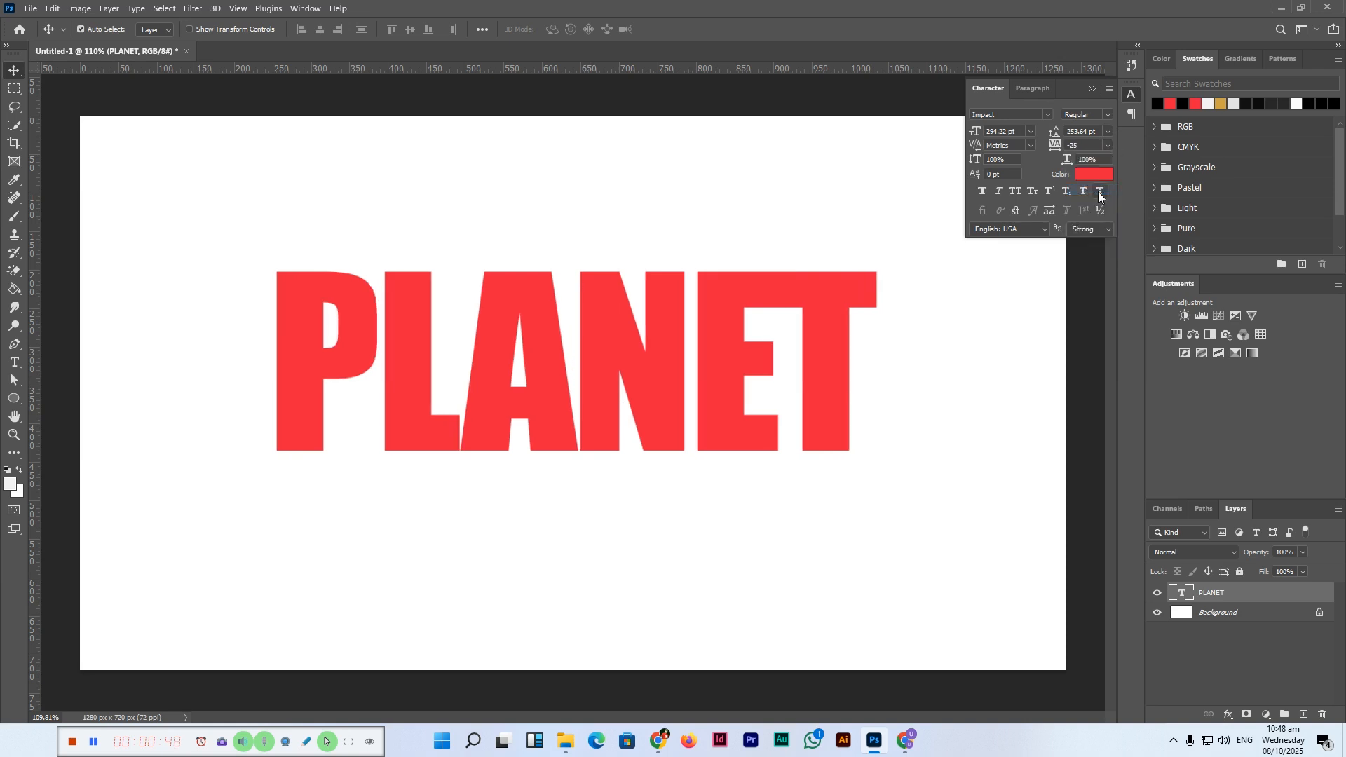
left_click(1093, 144)
type("-10")
key("Return")
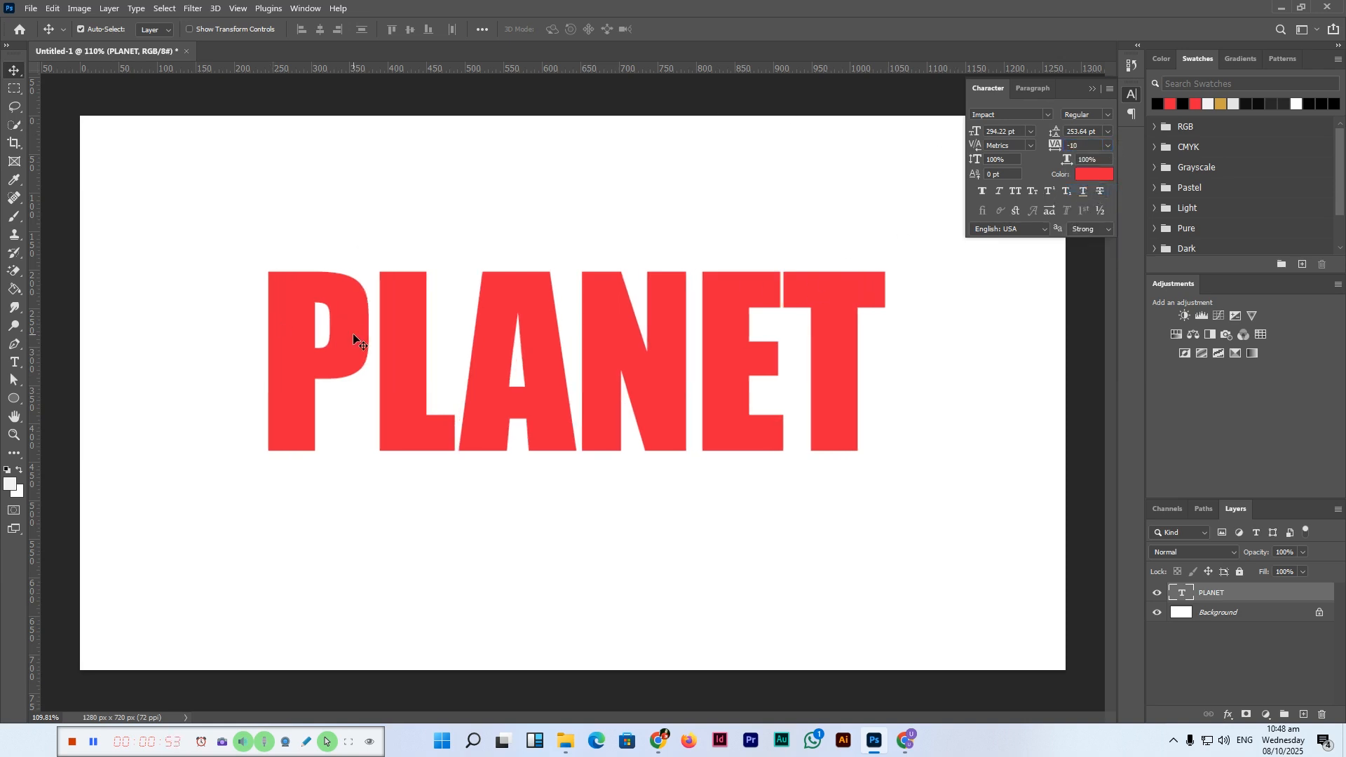
left_click(1092, 89)
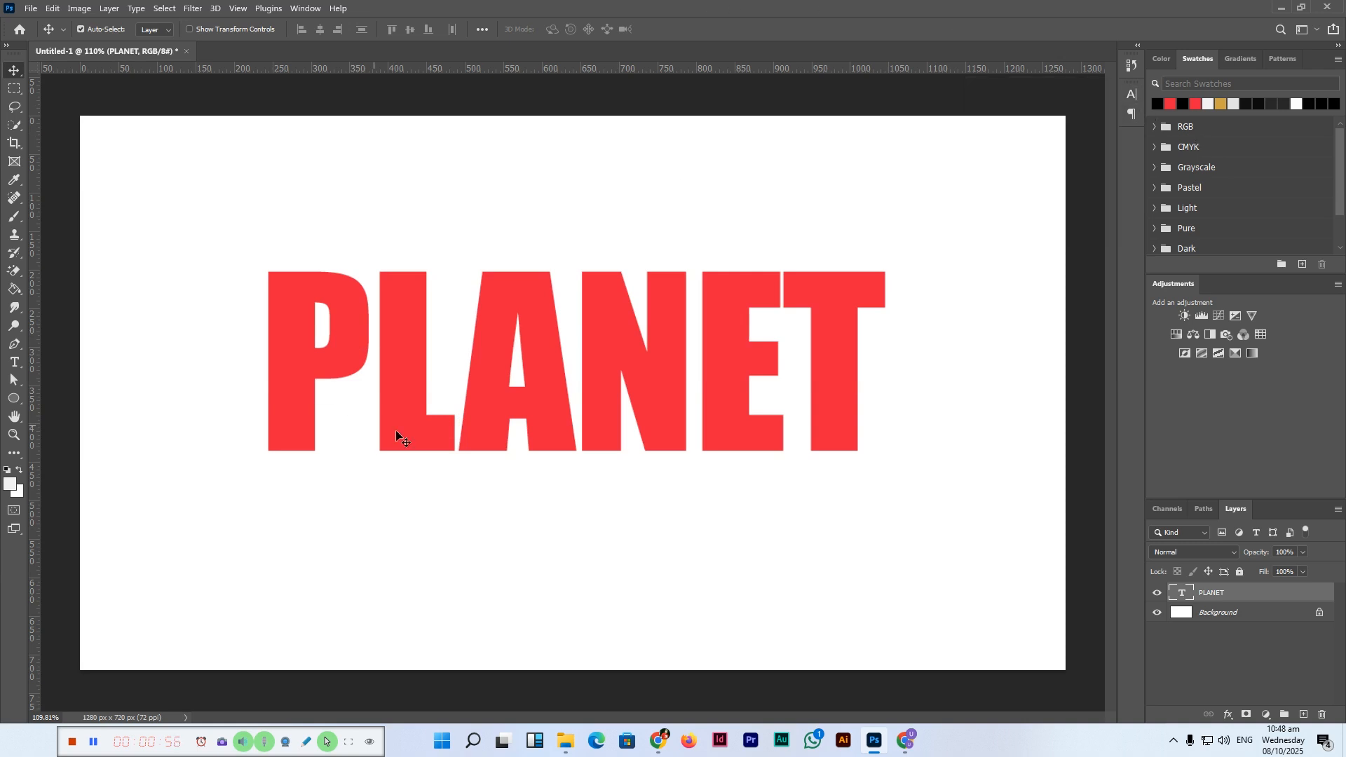
Step: Convert the PLANET text layer to a shape
right_click(1266, 595)
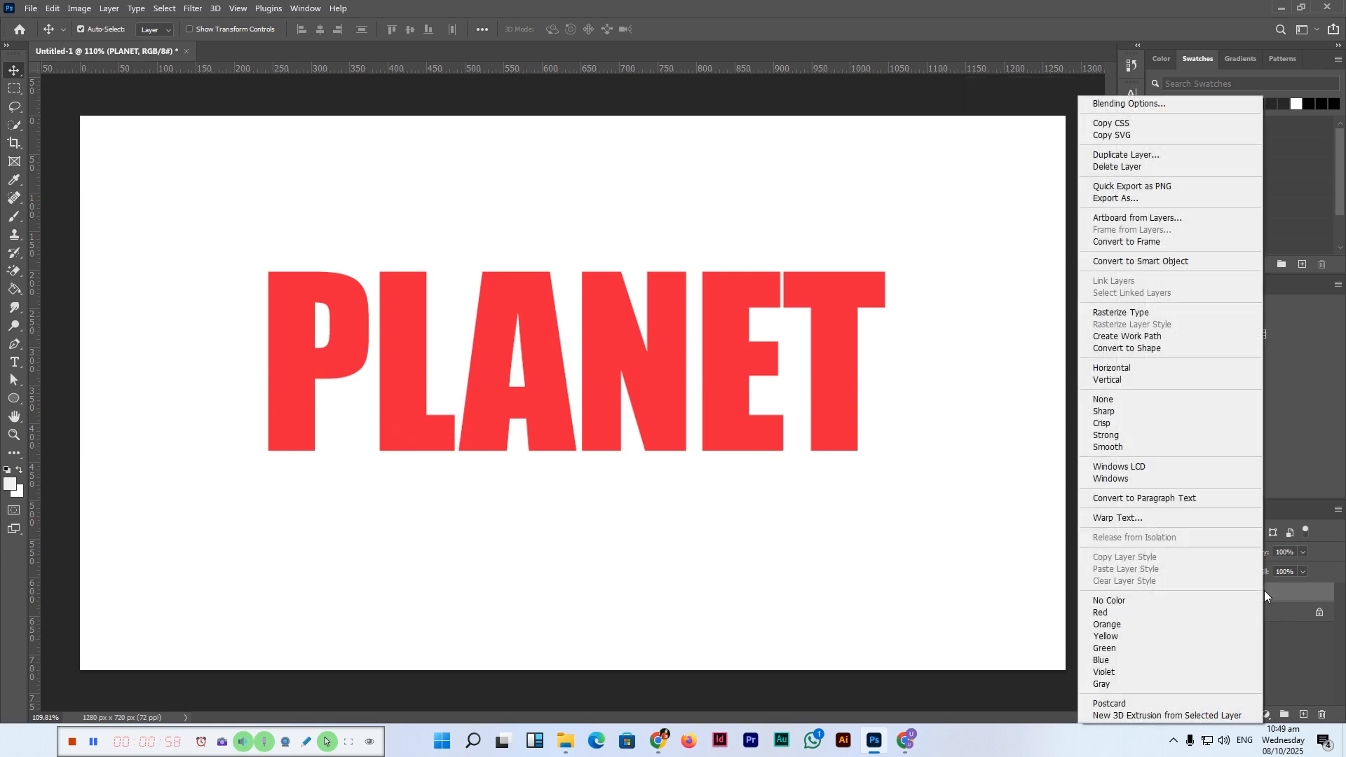
left_click(1157, 350)
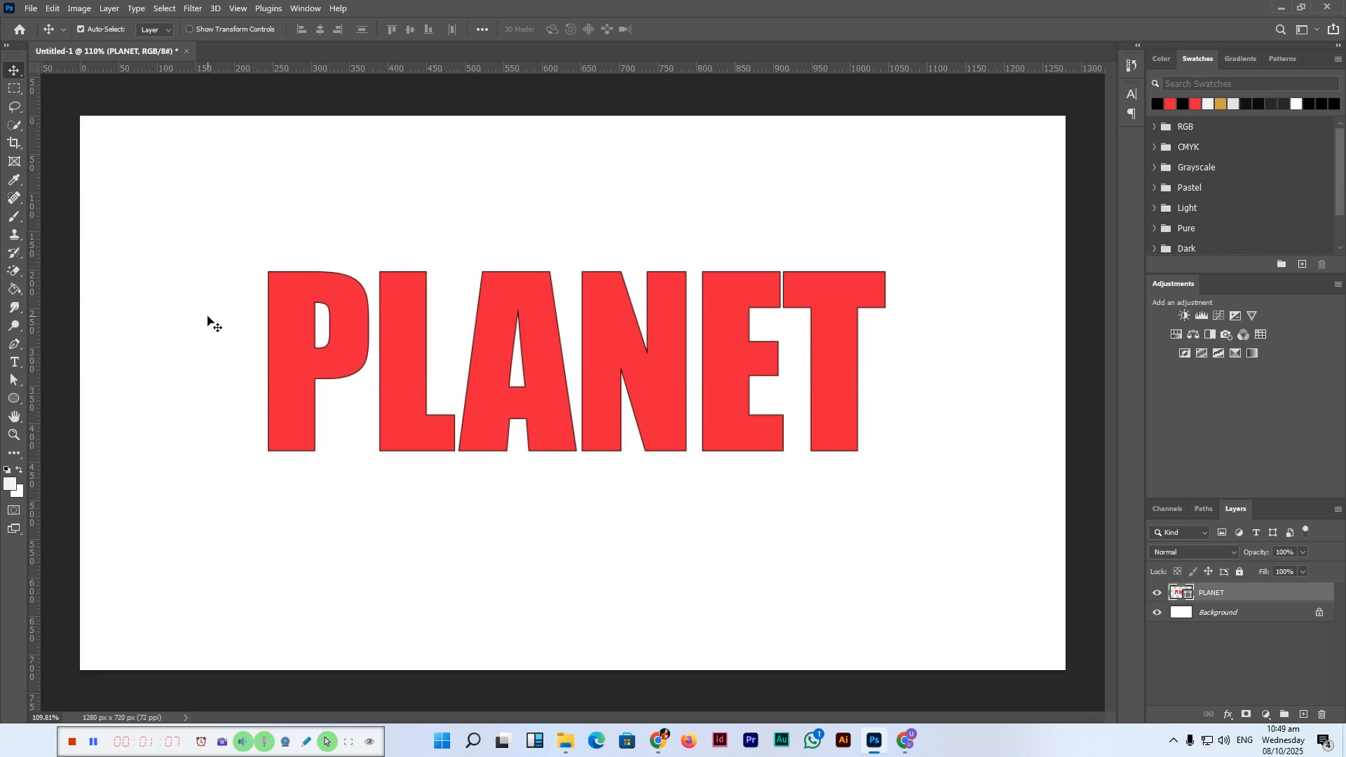
Step: With the Direct Selection tool, lengthen the P's stem downward to about 432 px
left_click(17, 380)
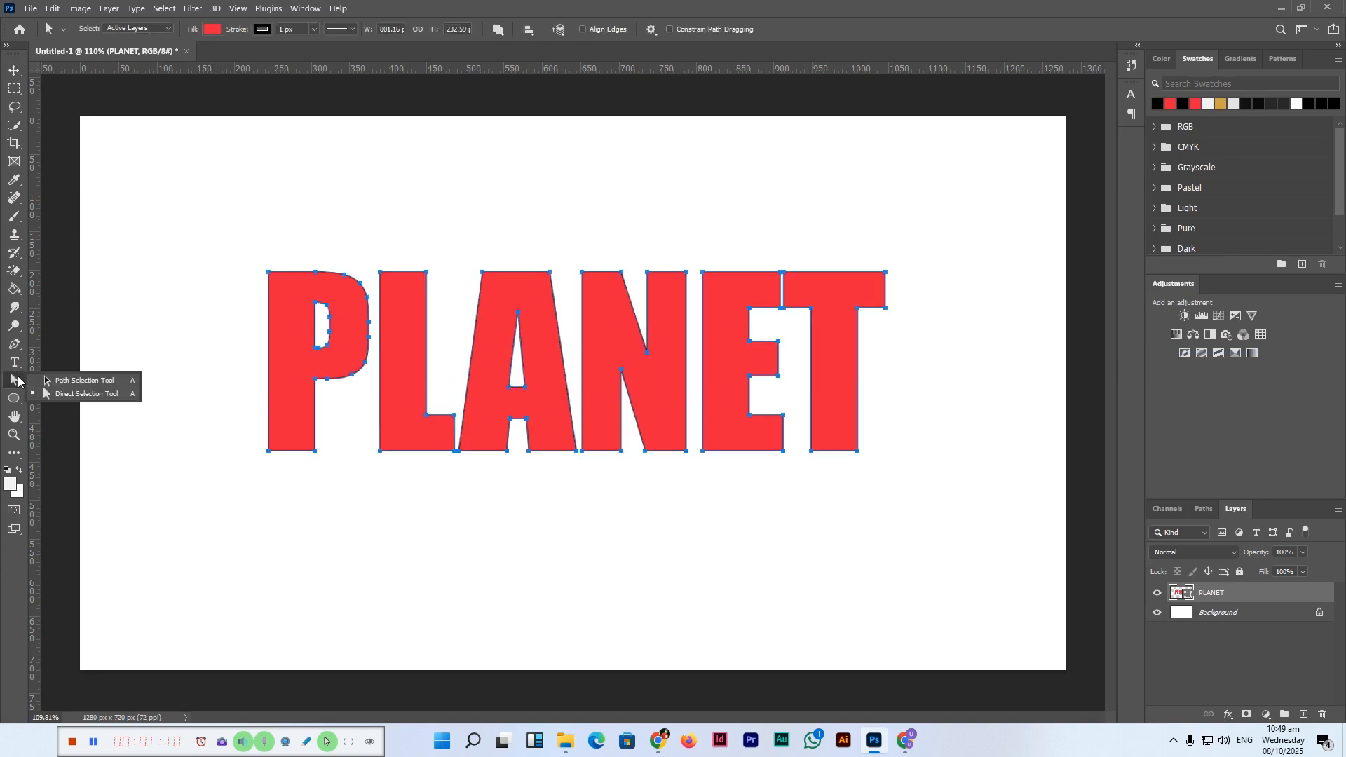
left_click(88, 395)
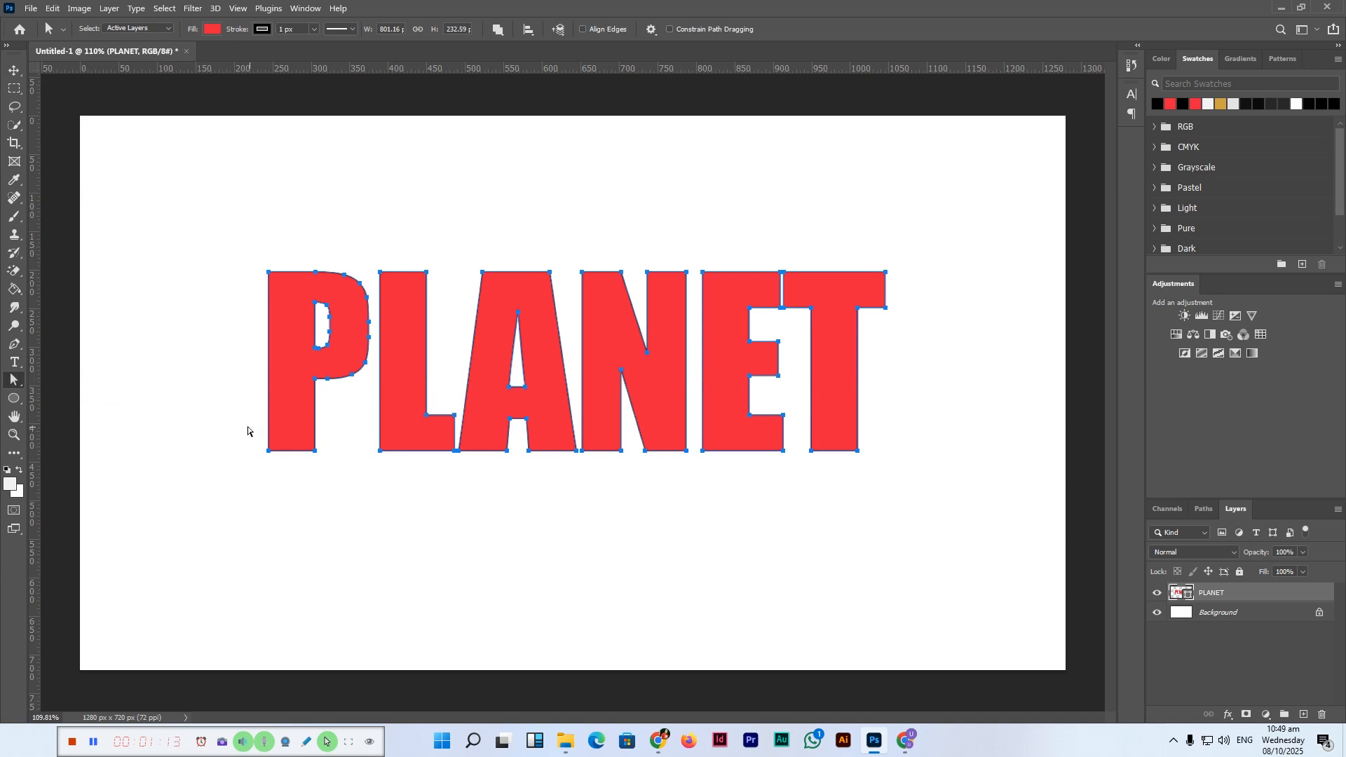
left_click_drag(251, 423, 323, 474)
left_click(247, 439)
left_click_drag(250, 421, 361, 490)
key("Down")
key("Down")
key("Down")
key("Down")
key("Down")
key("Down")
key("Down")
key("Down")
key("Down")
key("Down")
key("Down")
key("Down")
key("Down")
key("Down")
key("Down")
key("Down")
key("Down")
key("Down")
key("Down")
key("Down")
key("Down")
key("Down")
key("Down")
key("Down")
key("Down")
key("Down")
key("Down")
key("Down")
key("Down")
key("Down")
key("Down")
key("Down")
key("Down")
key("Down")
key("Down")
key("Down")
key("Down")
key("Down")
key("Down")
key("Down")
key("Down")
key("Down")
key("Down")
key("Down")
key("Down")
key("Down")
key("Down")
key("Down")
key("Down")
key("Down")
key("Down")
key("Down")
key("Down")
key("Down")
key("Down")
key("Down")
key("Down")
key("Down")
key("Down")
key("Down")
key("Down")
key("Down")
key("Down")
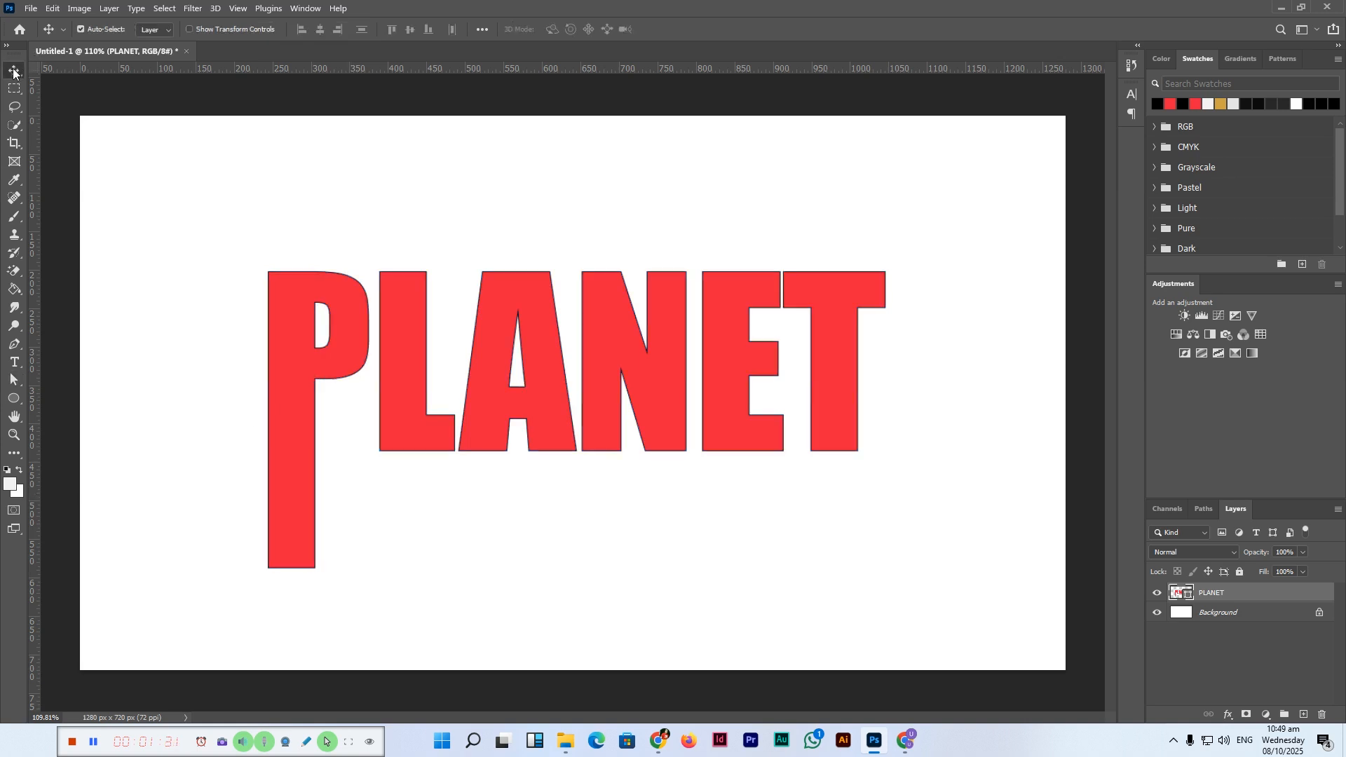
Step: Lengthen the L's stem upward by moving its top anchor points up
left_click(14, 362)
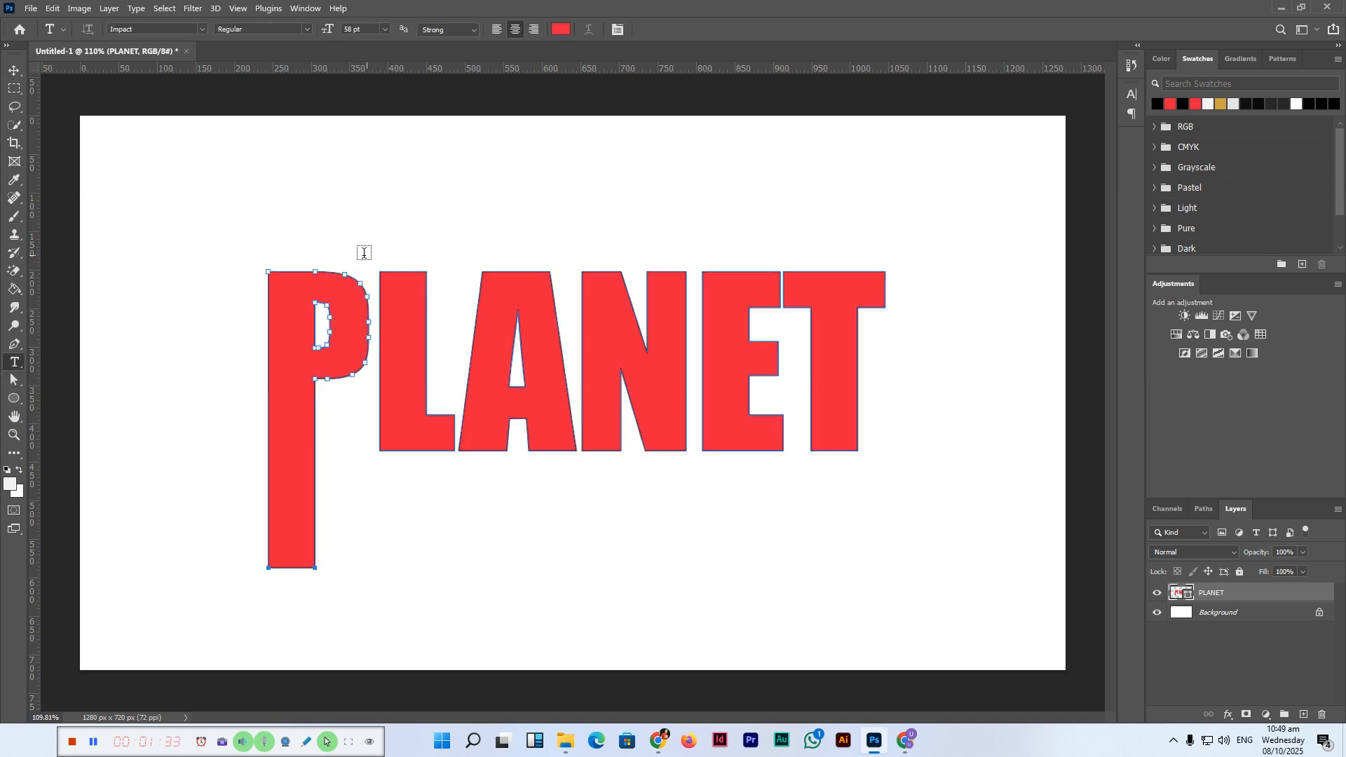
left_click(14, 379)
left_click_drag(426, 286, 450, 302)
key("Up")
key("Up")
key("Up")
key("Up")
key("Up")
key("Up")
key("Up")
key("Up")
key("Up")
key("Up")
key("Up")
key("Up")
key("Up")
key("Up")
key("Up")
key("Up")
key("Up")
key("Up")
key("Up")
key("Up")
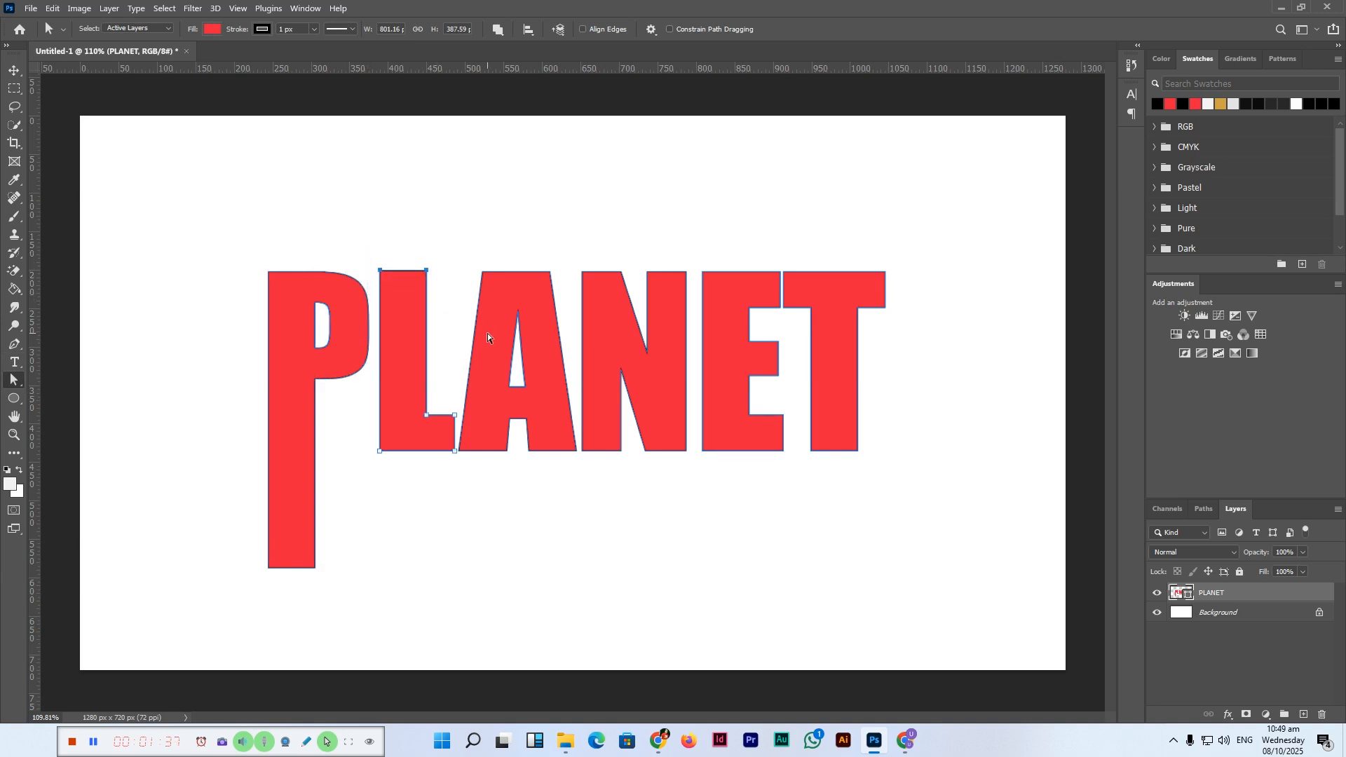
key("Up")
key("Up")
key("Up")
key("Up")
key("Up")
key("Up")
key("Up")
key("Up")
key("Up")
key("Up")
key("Up")
key("Up")
key("Up")
key("Up")
key("Up")
key("Up")
key("Up")
key("Up")
key("Up")
key("Up")
key("Up")
key("Up")
key("Up")
key("Up")
key("Up")
key("Up")
key("Up")
key("Up")
key("Up")
key("Up")
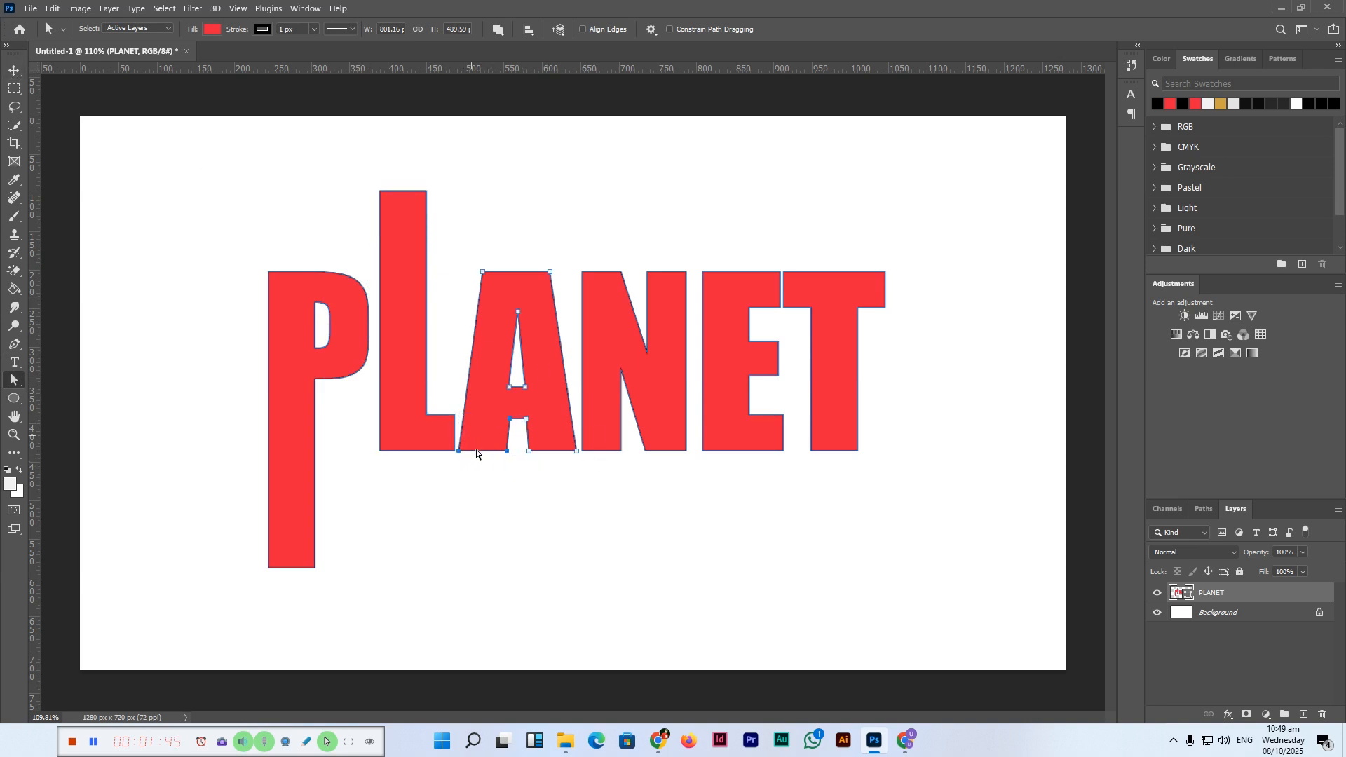
Step: Extend the A's left leg downward by moving its bottom anchor points down
left_click(524, 485)
left_click_drag(477, 436, 476, 434)
left_click_drag(517, 480, 464, 406)
key("shift+Down")
key("shift+Down")
key("shift+Down")
key("shift+Down")
key("shift+Down")
key("ctrl+z")
left_click(519, 466)
left_click_drag(518, 459, 457, 439)
key("Down")
key("Down")
key("Down")
key("Down")
key("Down")
key("Down")
key("Down")
key("Down")
key("Down")
key("Down")
key("Down")
key("Down")
key("Down")
key("Down")
key("Down")
key("Down")
key("Down")
key("Down")
key("Down")
key("Down")
key("Down")
key("Down")
key("Down")
key("Down")
key("Down")
key("Down")
key("Down")
key("Down")
key("Down")
key("Down")
key("Down")
key("Down")
key("Down")
key("Down")
key("Down")
key("Down")
key("Down")
key("Down")
key("Down")
key("Down")
key("Down")
key("Down")
key("Down")
key("Down")
key("Down")
key("Down")
key("Down")
key("Down")
key("Down")
key("Down")
key("Down")
key("Down")
key("Down")
key("Down")
key("Down")
key("Down")
key("Down")
key("Down")
key("Down")
key("Down")
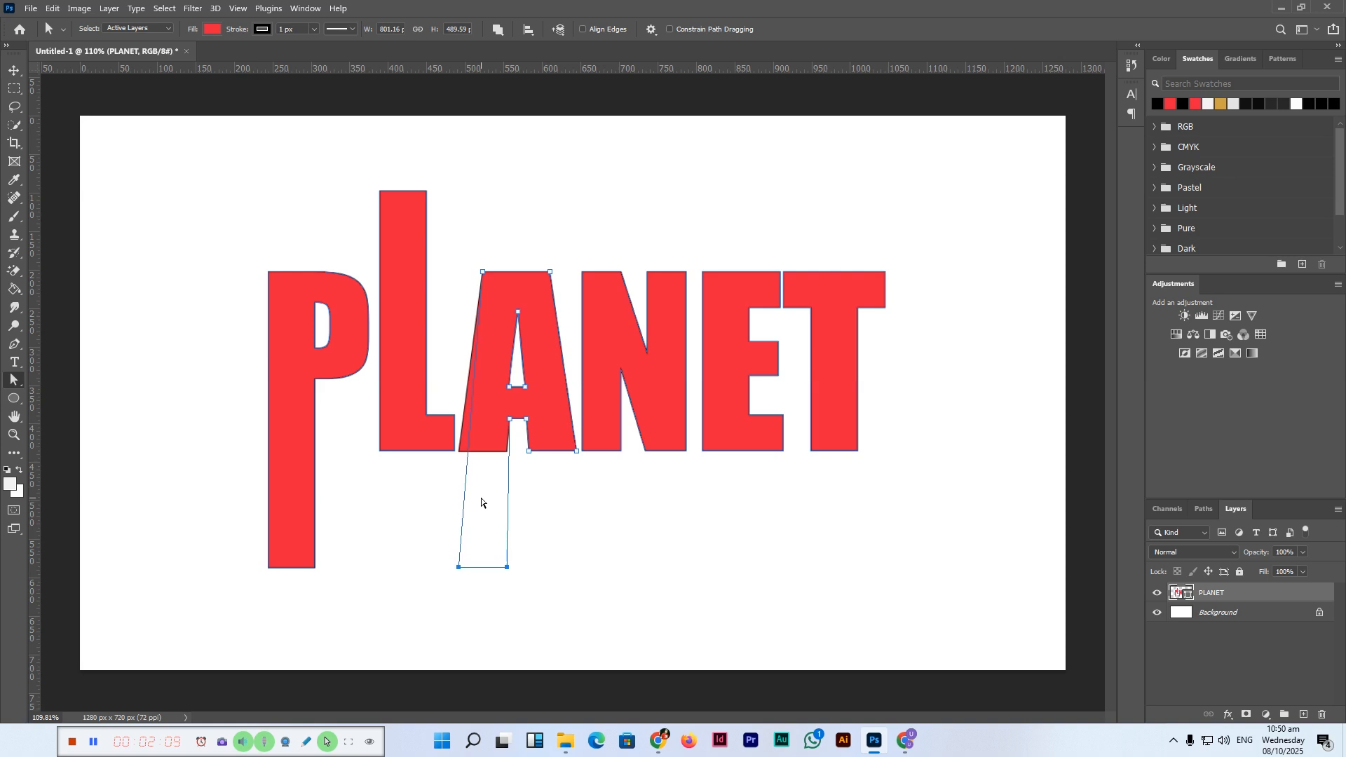
Step: Extend the N's right stem downward by moving its bottom anchor points
key("Down")
key("Down")
key("Down")
key("Down")
key("Down")
key("Down")
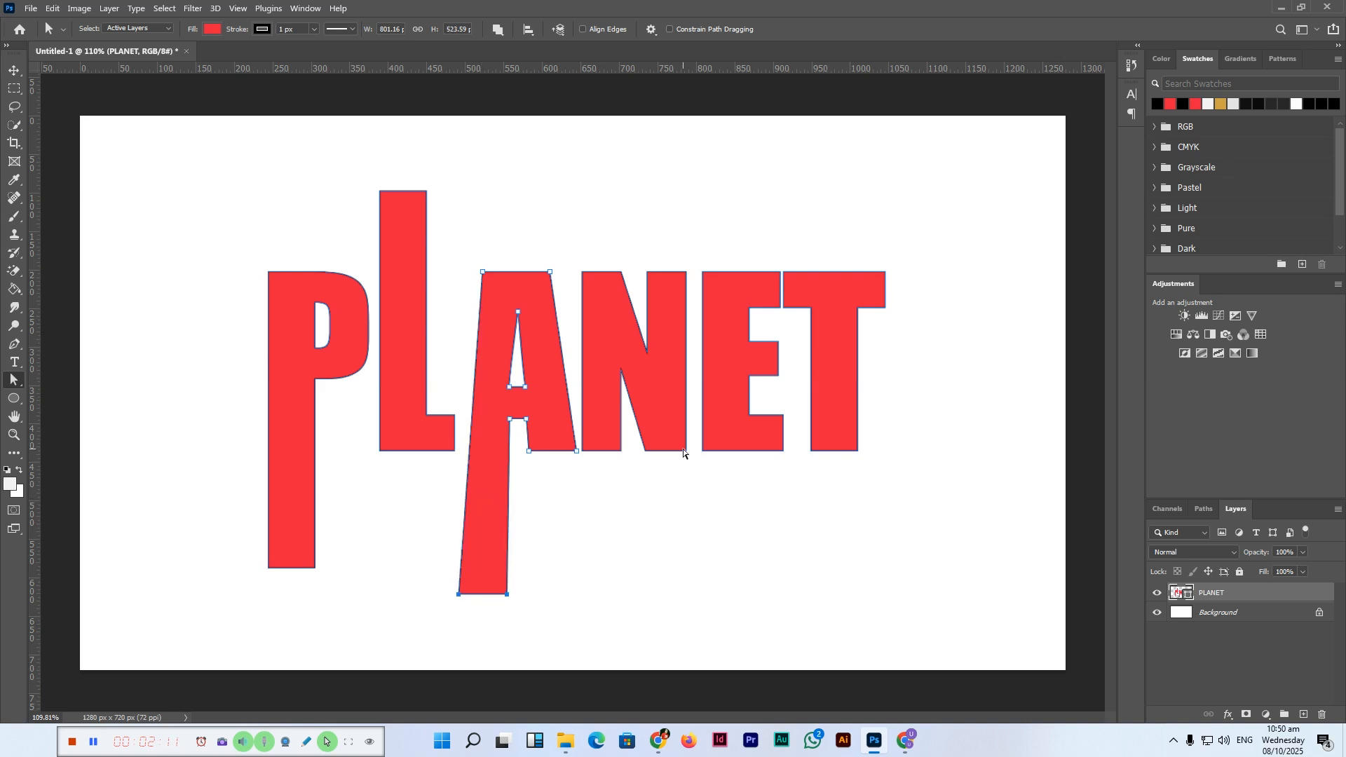
left_click_drag(671, 448, 639, 436)
key("Down")
key("Down")
key("Down")
key("Down")
key("Down")
key("Down")
key("Down")
key("Down")
key("Down")
key("Down")
key("Down")
key("Down")
key("Down")
key("Down")
key("Down")
key("Down")
key("Down")
key("Down")
key("Down")
key("Down")
key("Down")
key("Down")
key("Down")
key("Down")
key("Down")
key("Down")
key("Down")
key("Down")
key("Down")
key("Down")
key("Down")
key("Down")
key("Down")
key("Down")
key("Down")
key("Down")
key("Down")
key("Down")
key("Down")
key("Down")
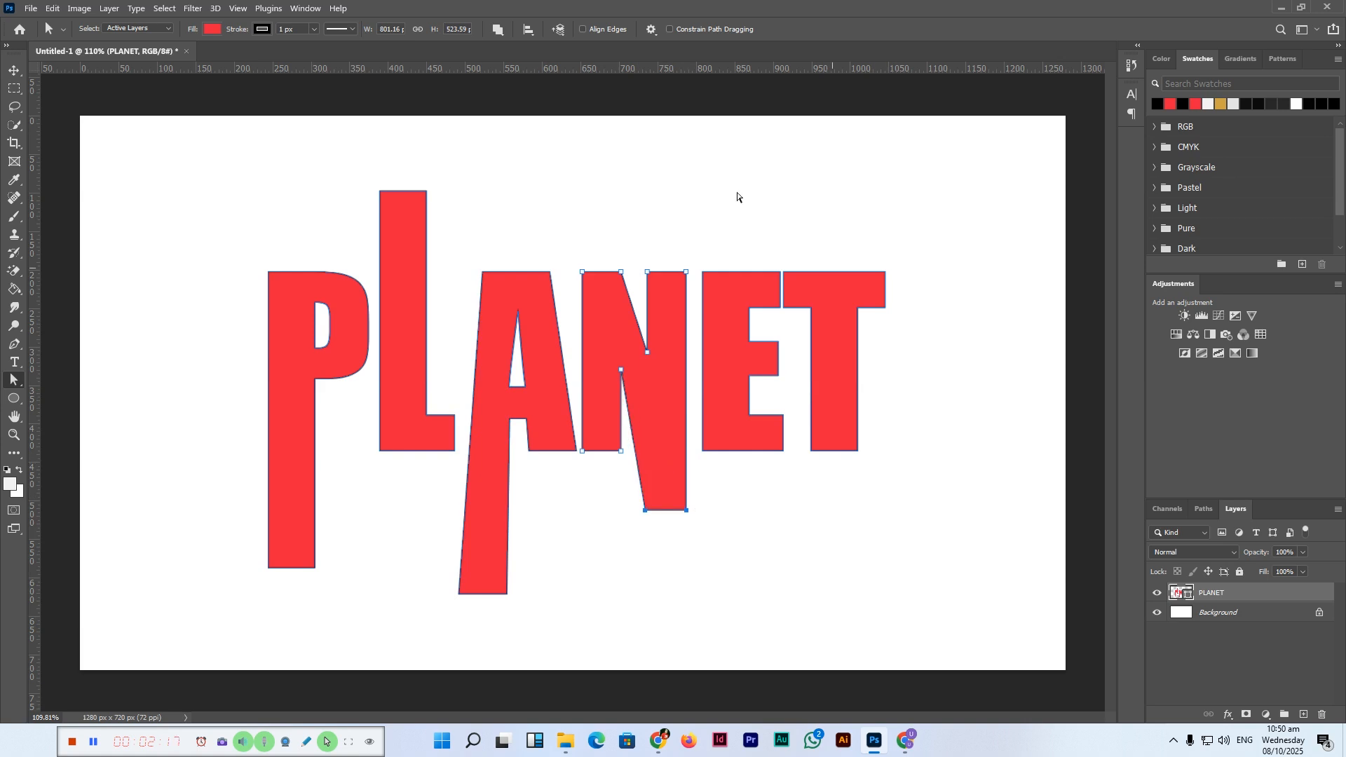
Step: Extend the N's left stem upward by moving its top anchor points
left_click_drag(635, 303, 636, 299)
key("Up")
key("Up")
key("Up")
key("Up")
key("Up")
key("Up")
key("Up")
key("Up")
key("Up")
key("Up")
key("Up")
key("Up")
key("Up")
key("Up")
key("Up")
key("Up")
key("Up")
key("Up")
key("Up")
key("Up")
key("Up")
key("Up")
key("Up")
key("Up")
key("Up")
key("Up")
key("Up")
key("Up")
key("Up")
key("Up")
key("Up")
key("Up")
key("Up")
key("Up")
key("Up")
key("Up")
key("Up")
key("Up")
key("Up")
key("Up")
Step: Raise the T's top-right corner point to slant its crossbar upward, then deselect
key("Up")
key("Up")
key("Up")
key("Up")
key("Up")
key("Up")
key("Up")
key("Up")
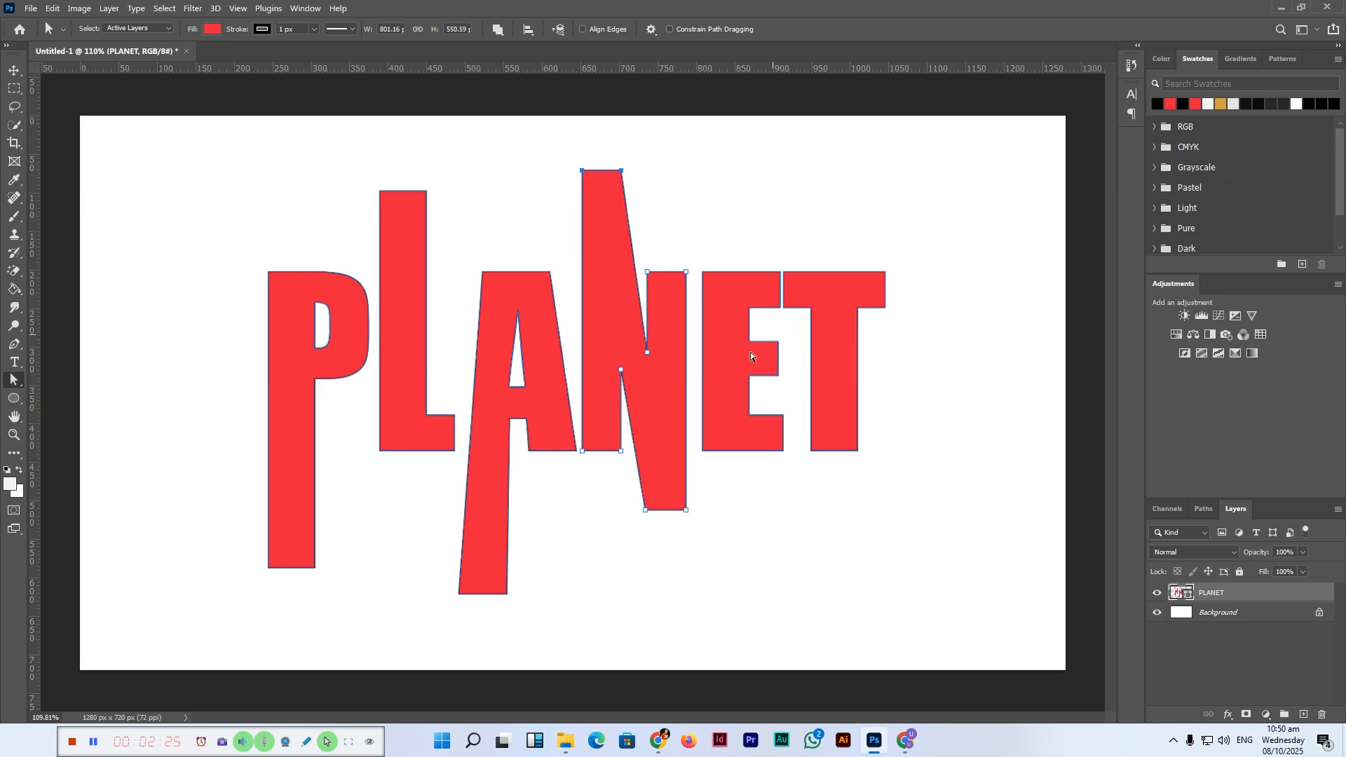
Step: Extend the E downward by moving its bottom anchor points
left_click_drag(780, 484, 699, 418)
key("Down")
key("Down")
key("Down")
key("Down")
key("Down")
key("Down")
key("Down")
key("Down")
key("Down")
key("Down")
key("Down")
key("Down")
key("Down")
key("Down")
key("Down")
key("Down")
key("Down")
key("Down")
key("Down")
key("Down")
key("Down")
key("Down")
key("Down")
key("Down")
key("Down")
key("Down")
key("Down")
key("Down")
key("Down")
left_click_drag(859, 244, 910, 325)
key("Up")
key("Up")
key("Up")
key("Up")
key("Up")
key("Up")
key("Up")
key("Up")
key("Up")
key("Up")
key("Up")
key("Up")
key("Up")
key("Up")
key("Up")
key("Up")
key("Up")
key("Up")
key("Up")
key("Up")
key("Up")
key("Up")
key("Up")
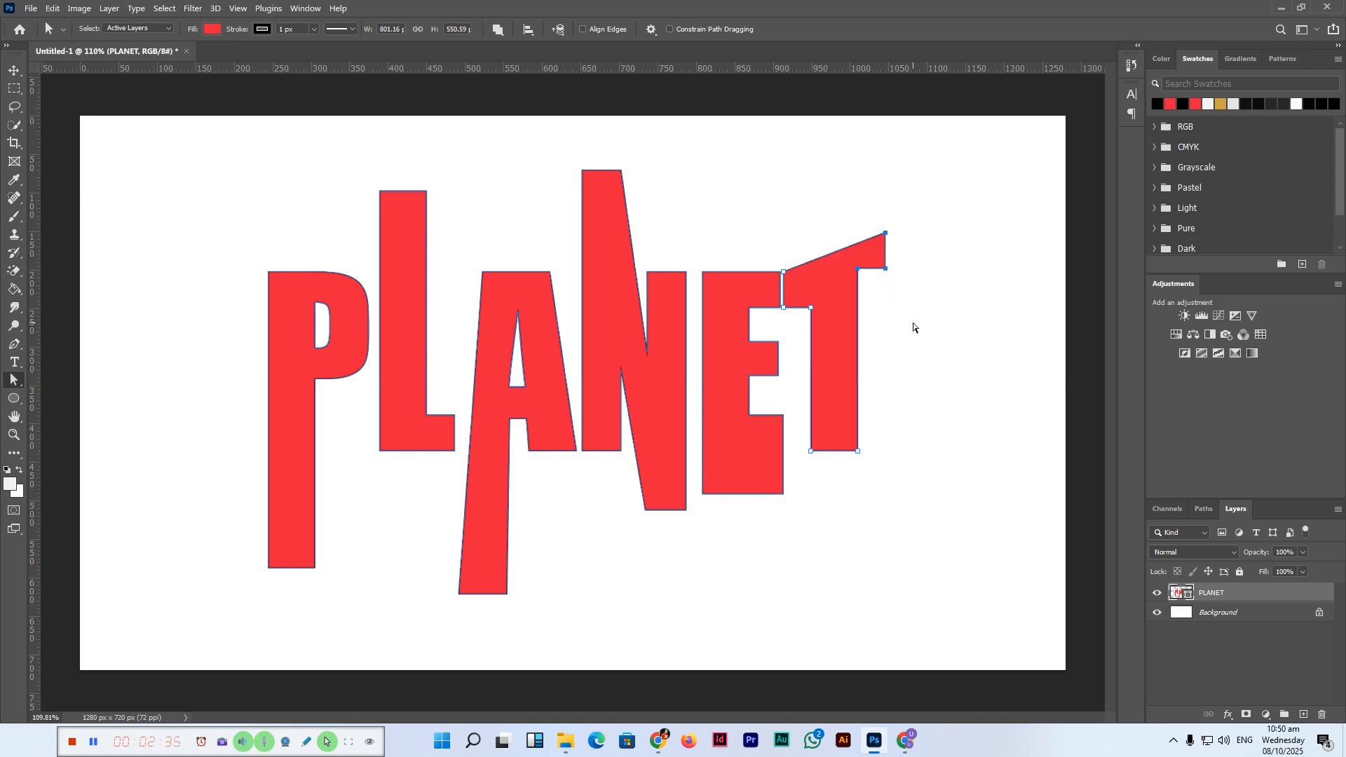
left_click(923, 326)
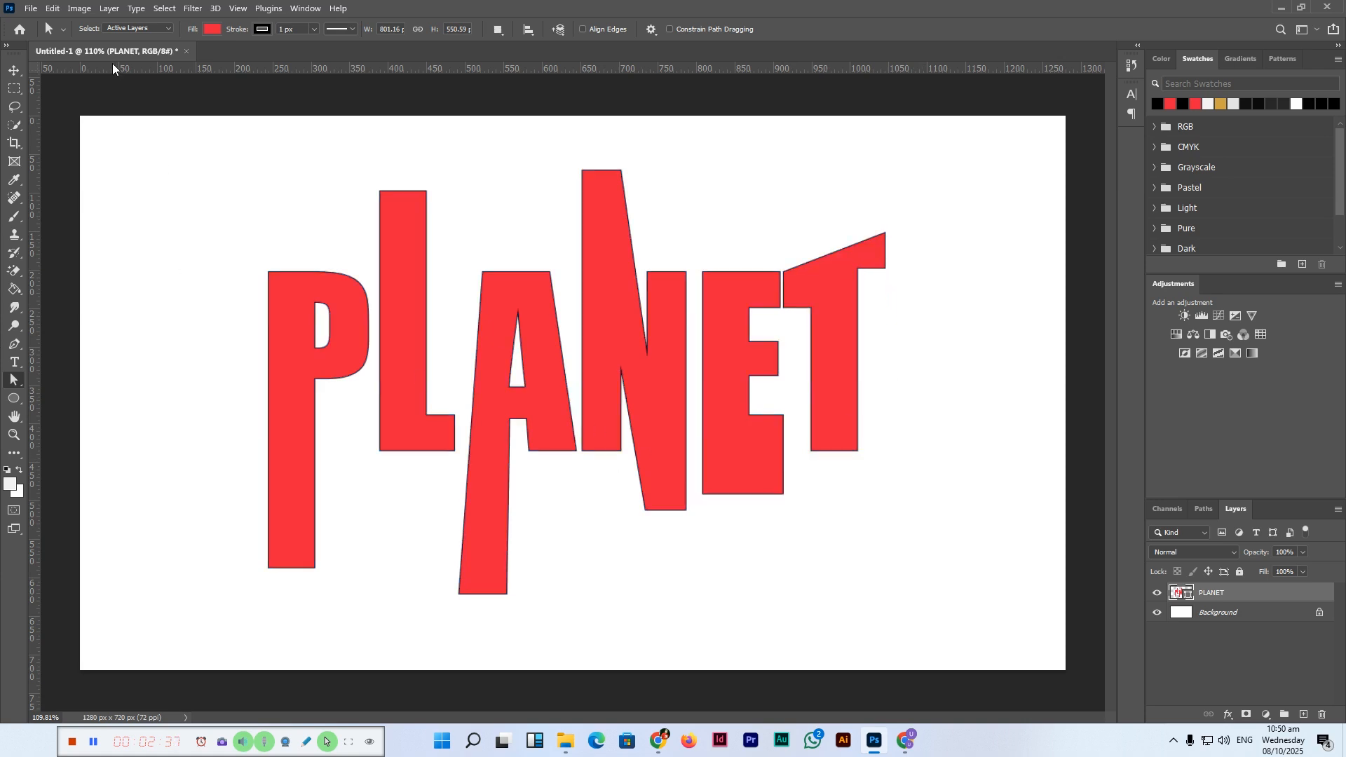
Step: Place the BetterPic-Export portrait photo from Downloads as an embedded image
left_click(31, 8)
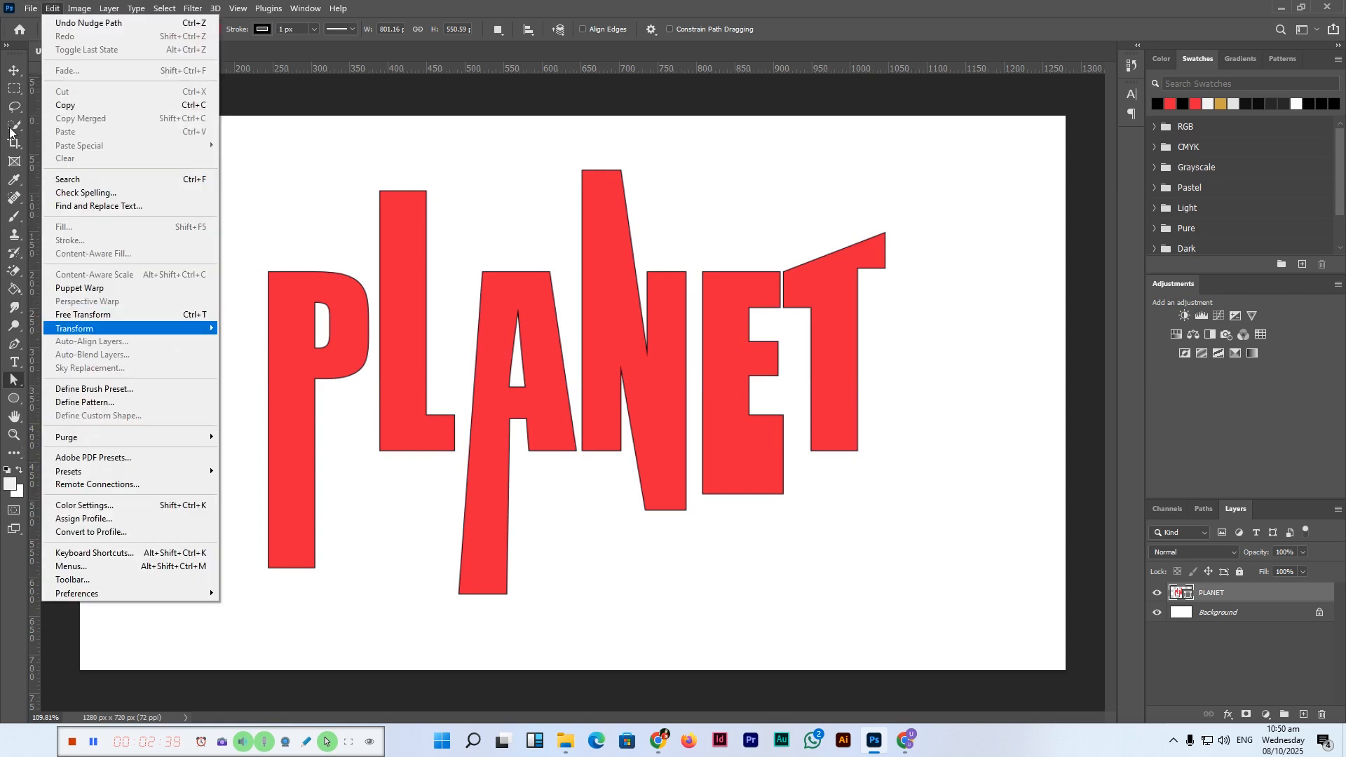
left_click(68, 285)
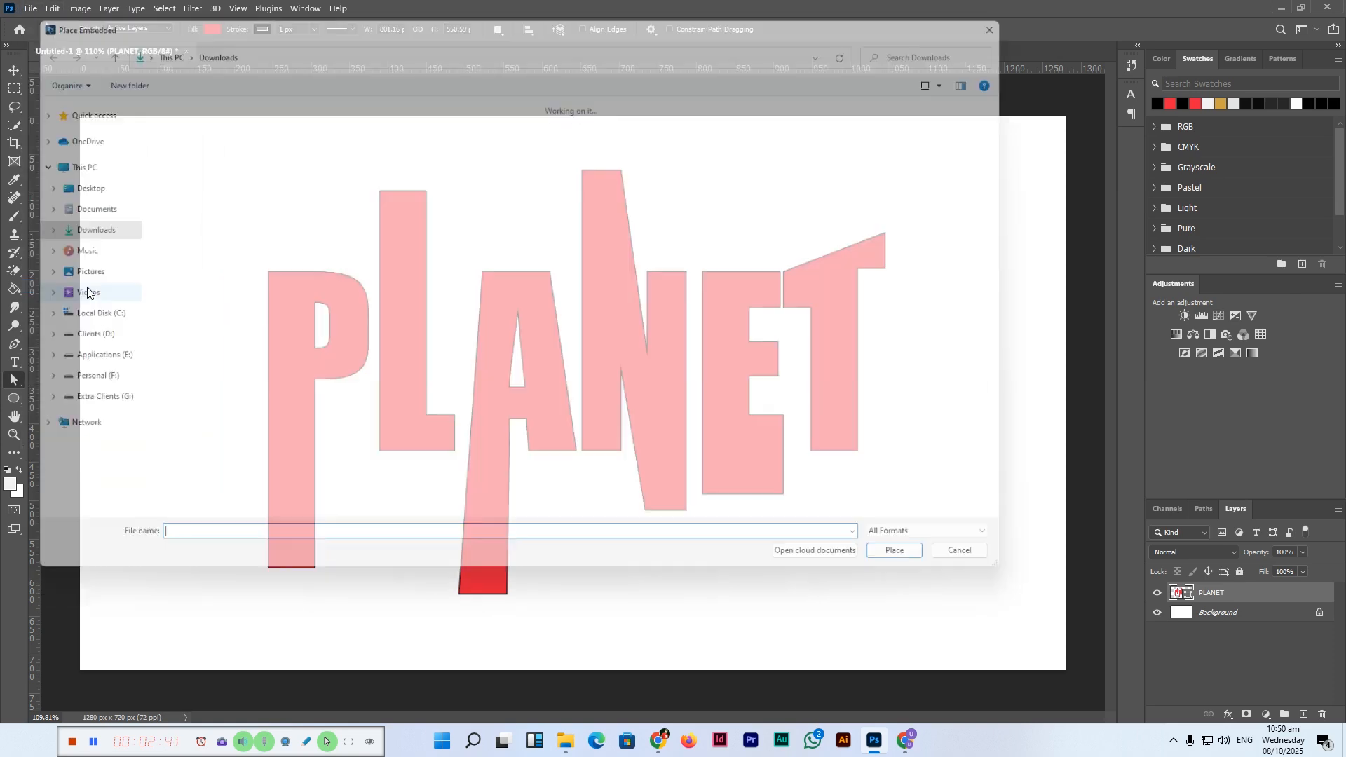
scroll(471, 483, "down", 15)
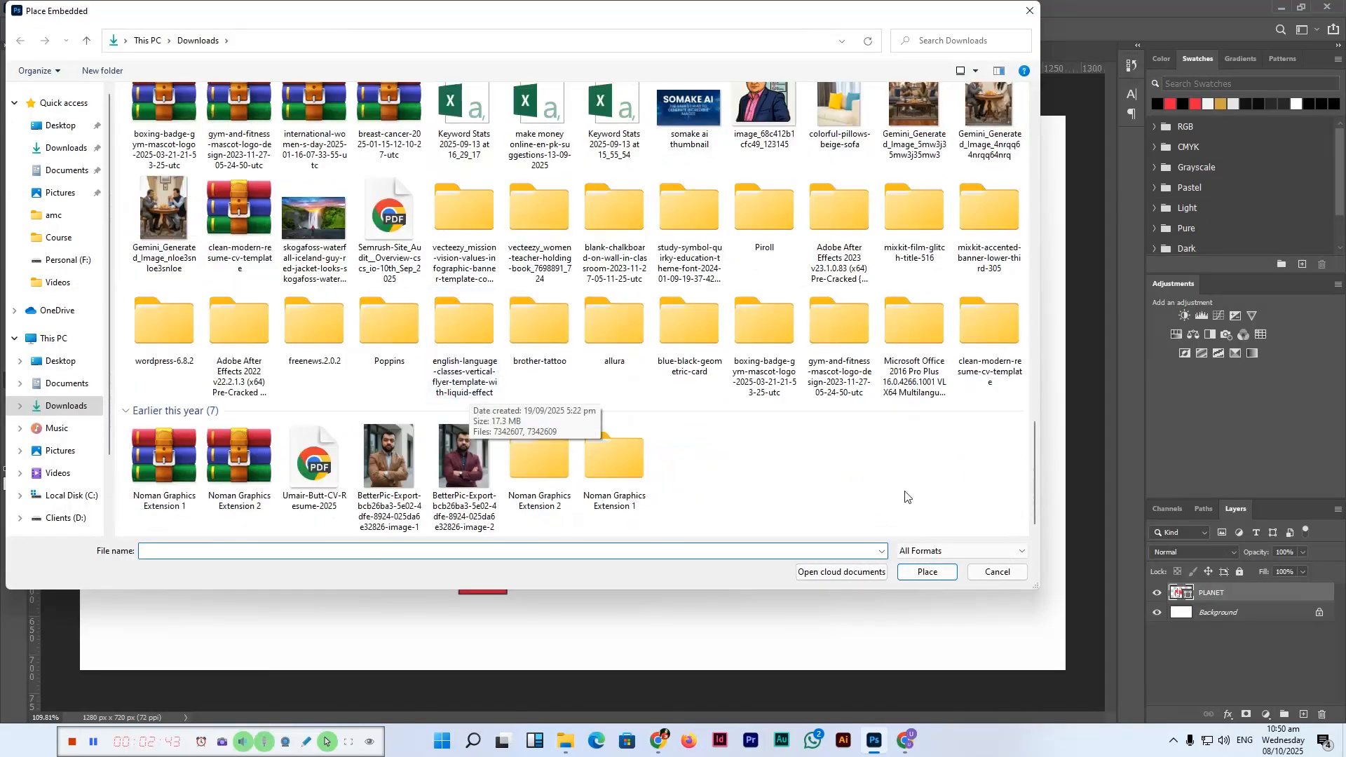
double_click(470, 484)
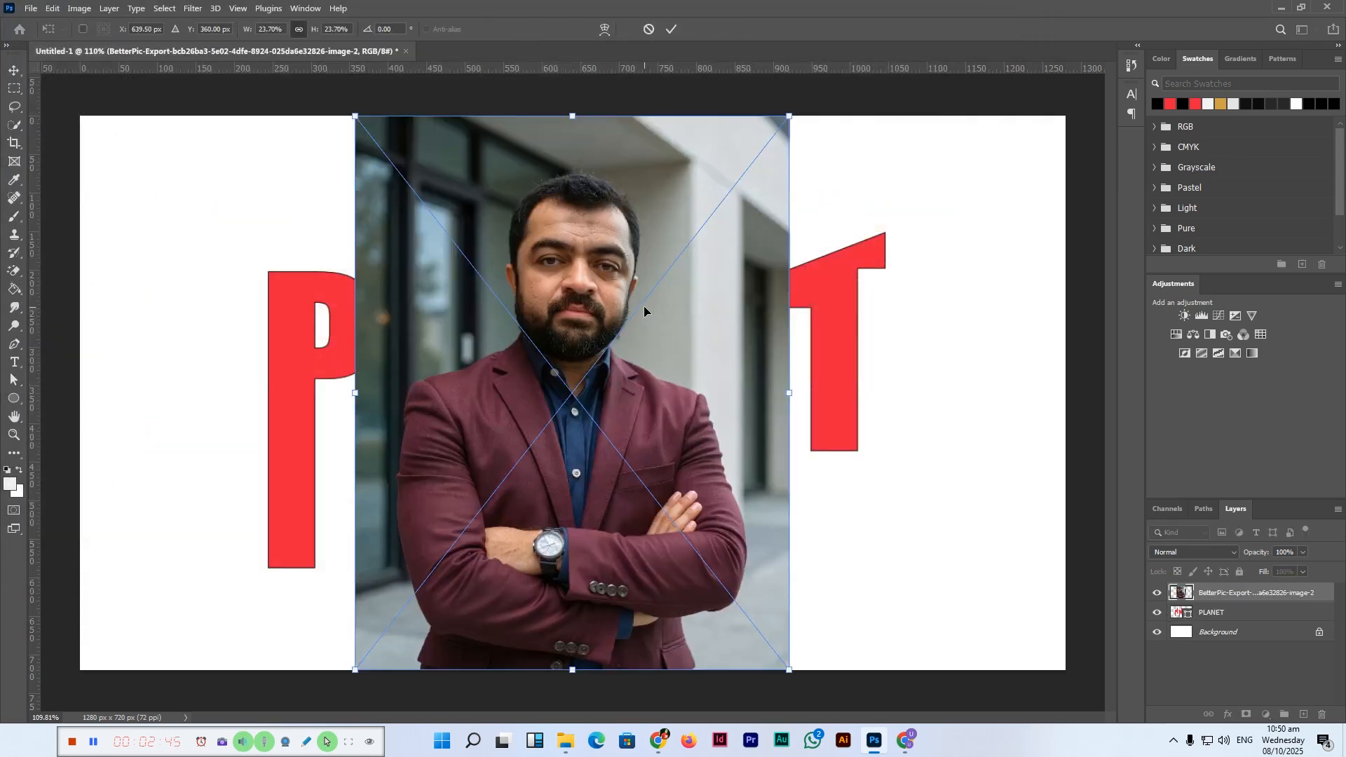
Step: Enlarge the placed photo to cover the whole canvas and commit the placement
key("ctrl+minus")
key("ctrl+minus")
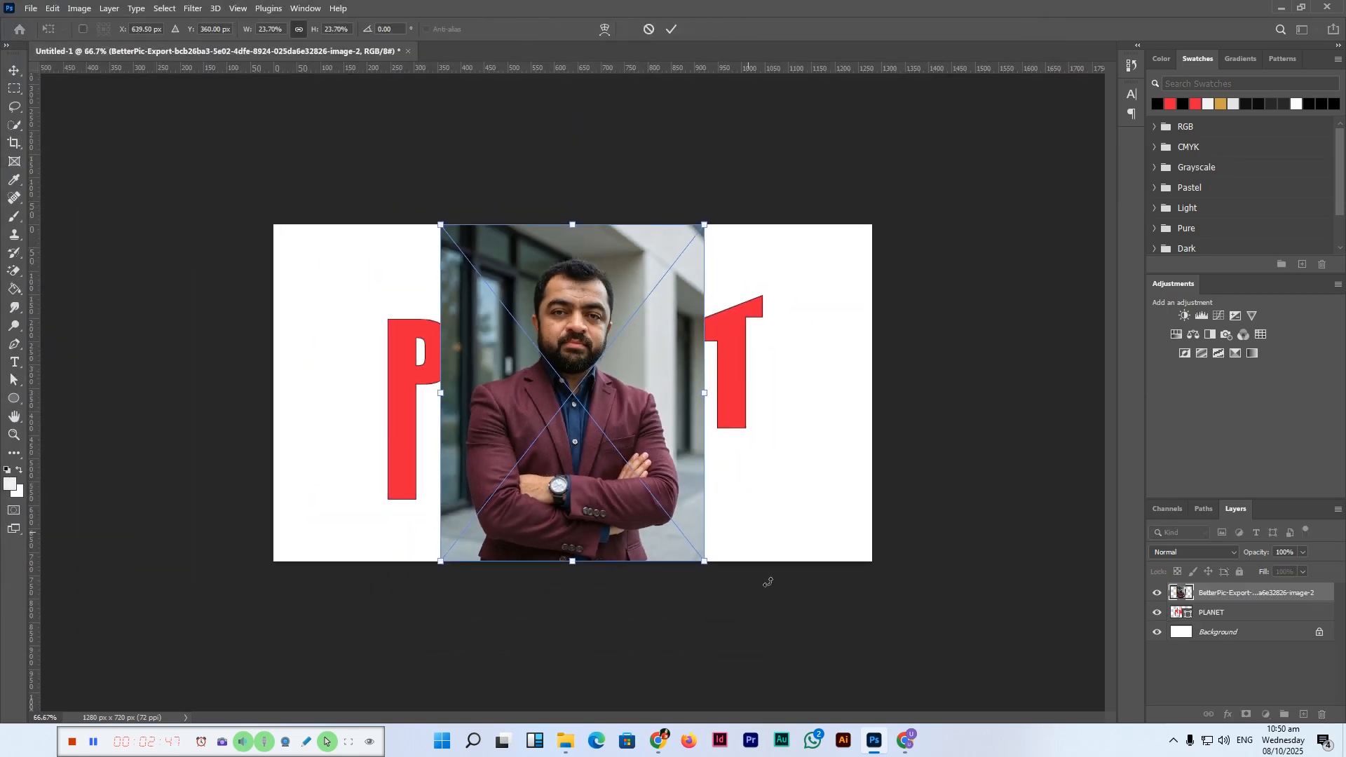
left_click_drag(705, 562, 760, 652)
key("Return")
key("a")
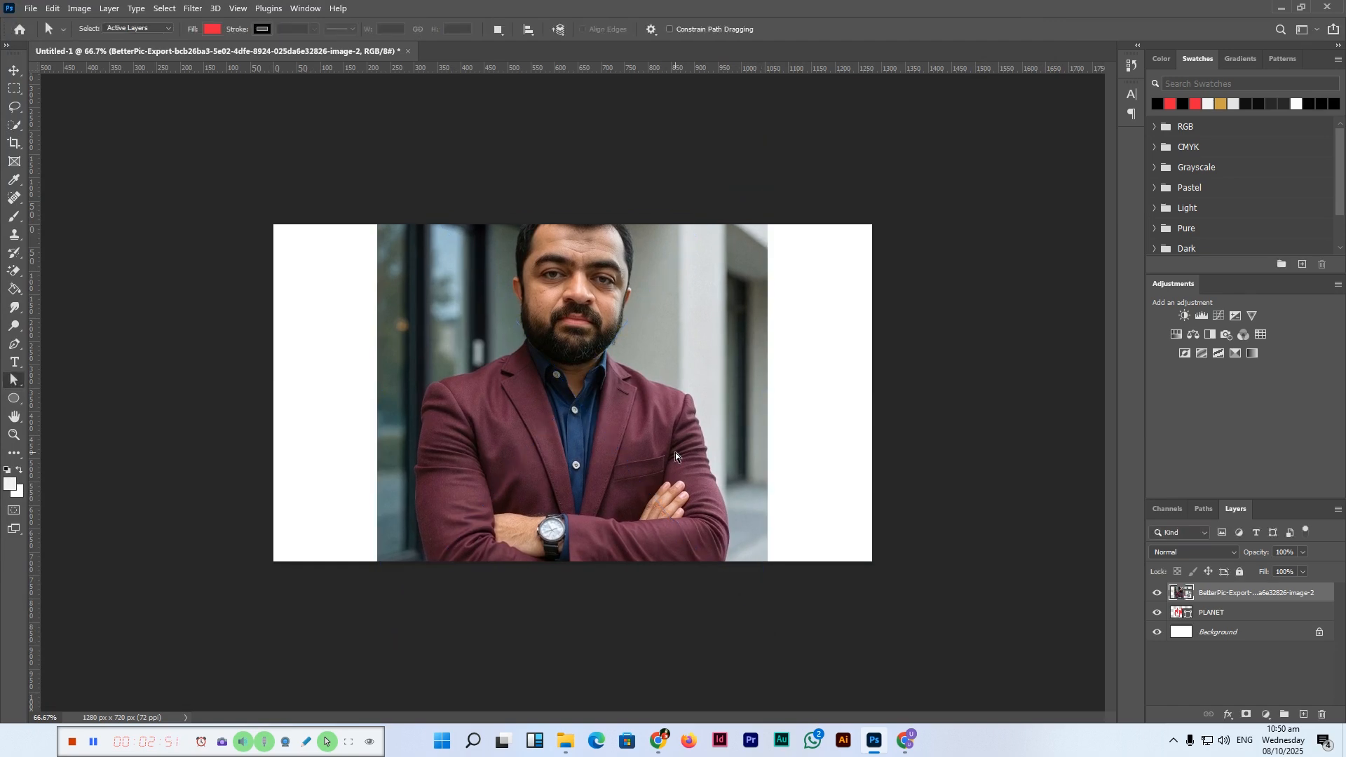
Step: Create a clipping mask so the photo shows only inside the PLANET shapes
left_click(110, 9)
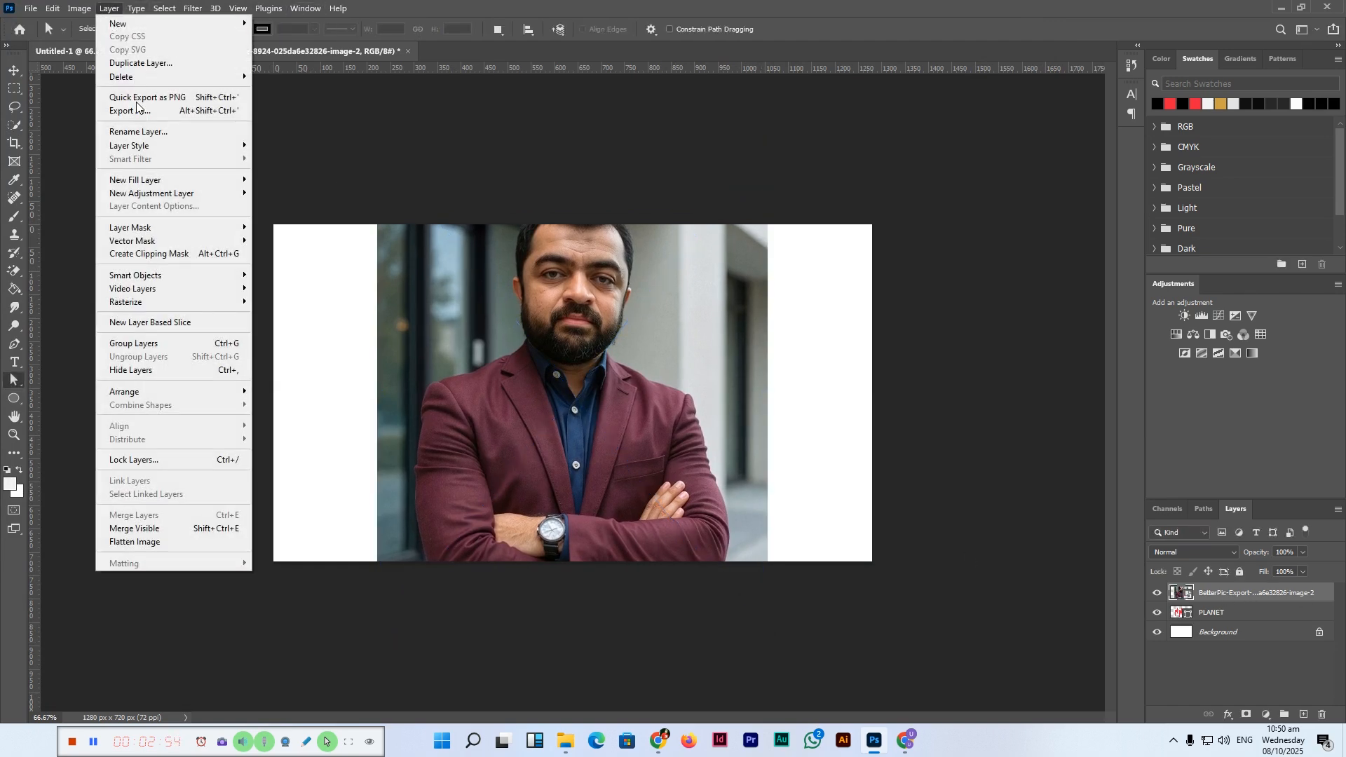
left_click(168, 255)
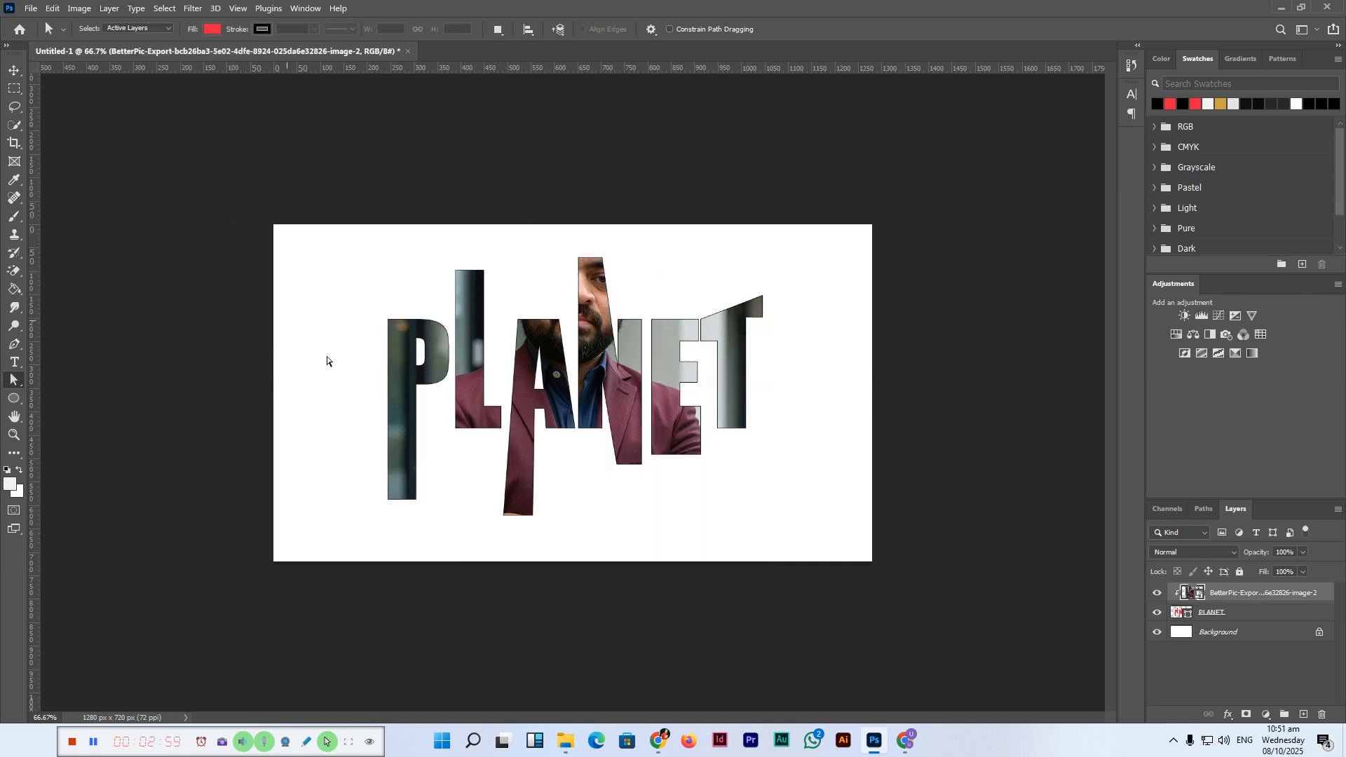
key("ctrl+0")
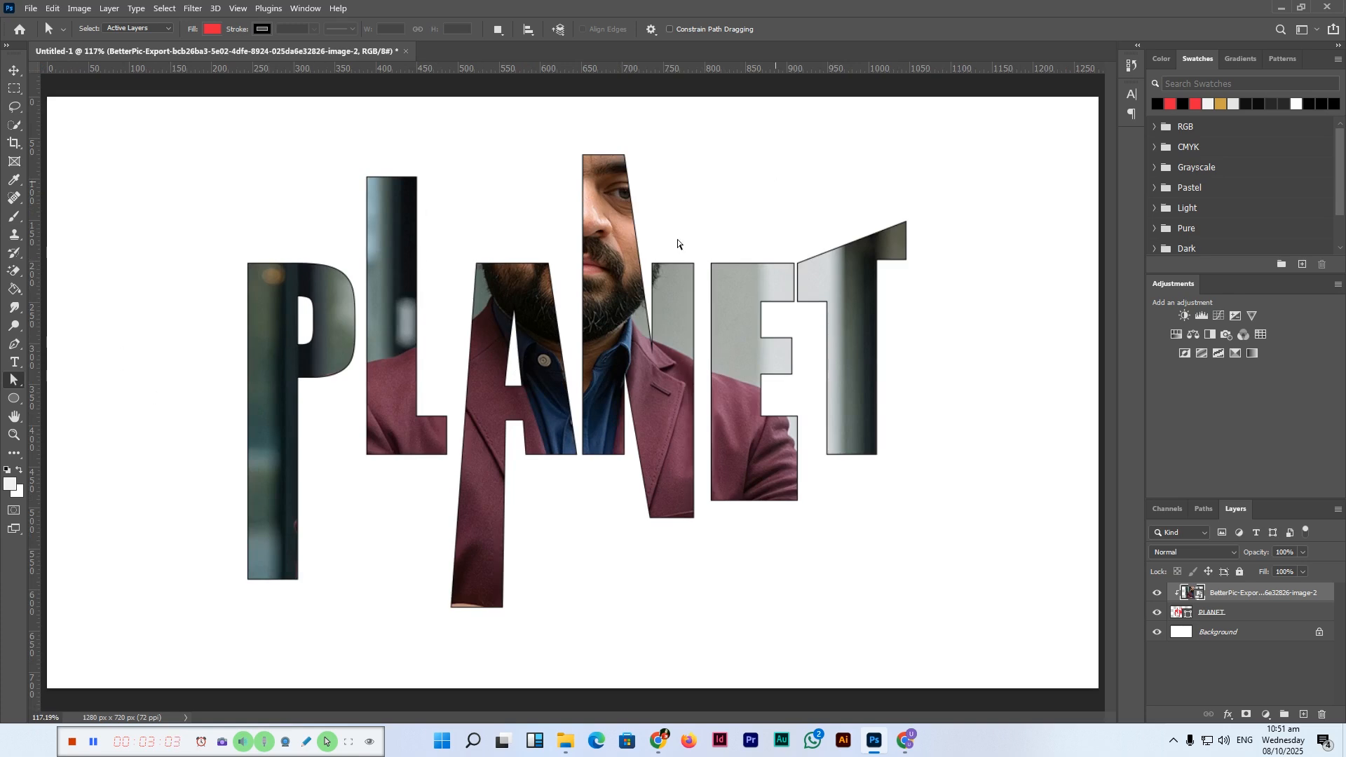
left_click(1287, 620)
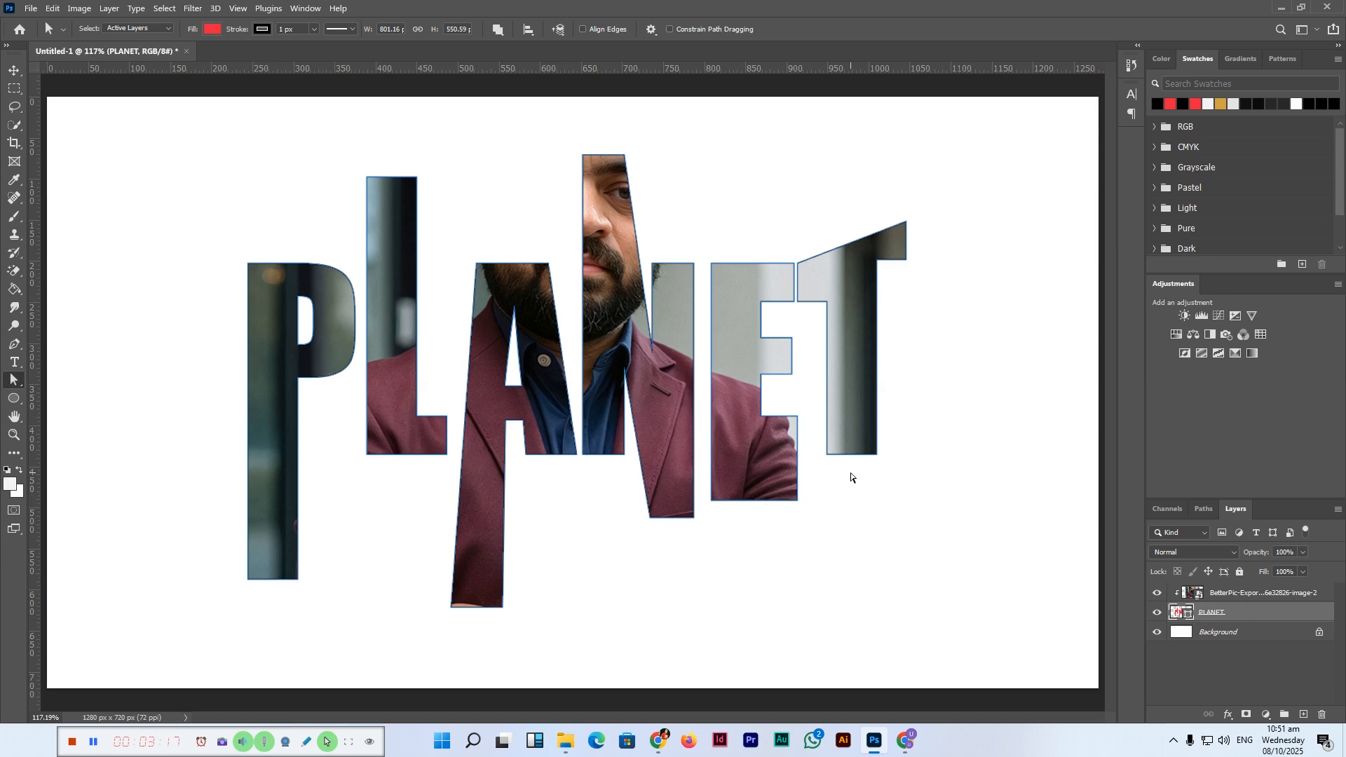
double_click(1260, 616)
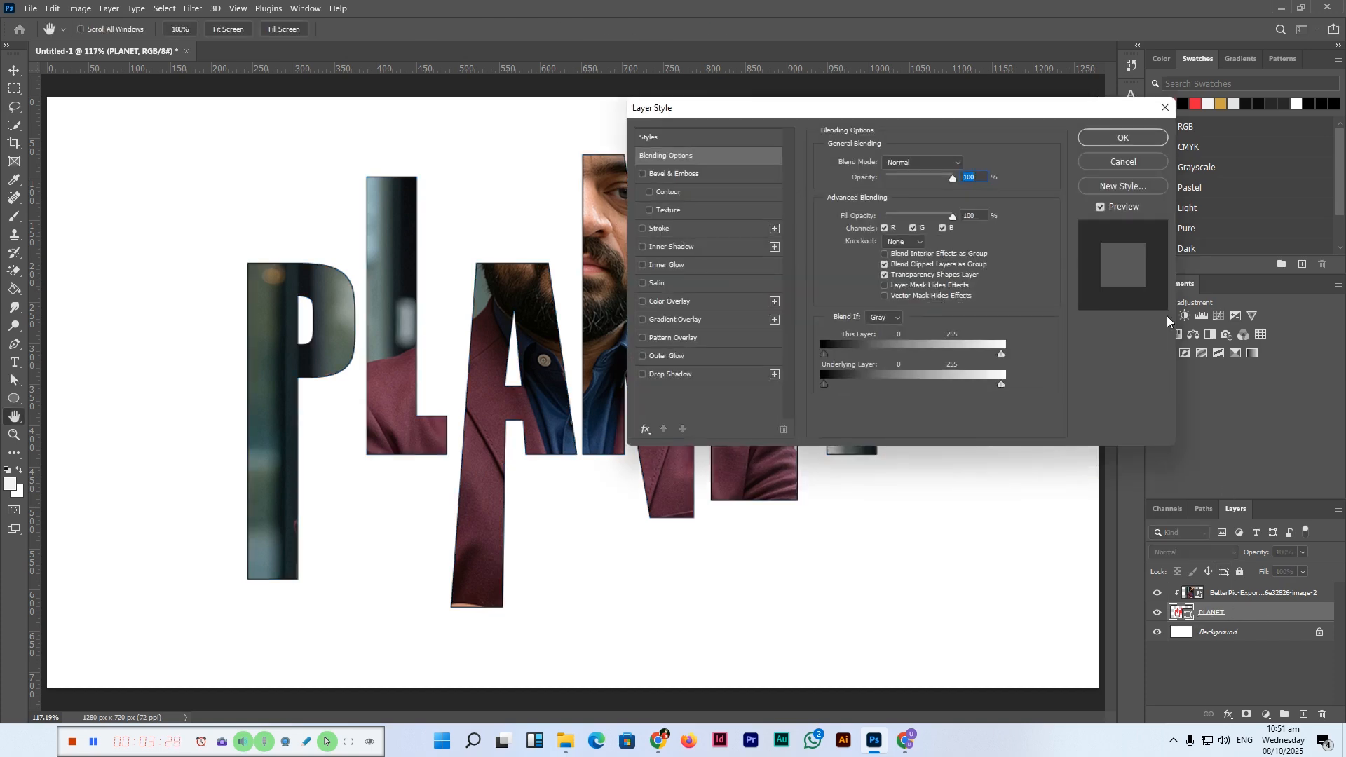
left_click(1121, 138)
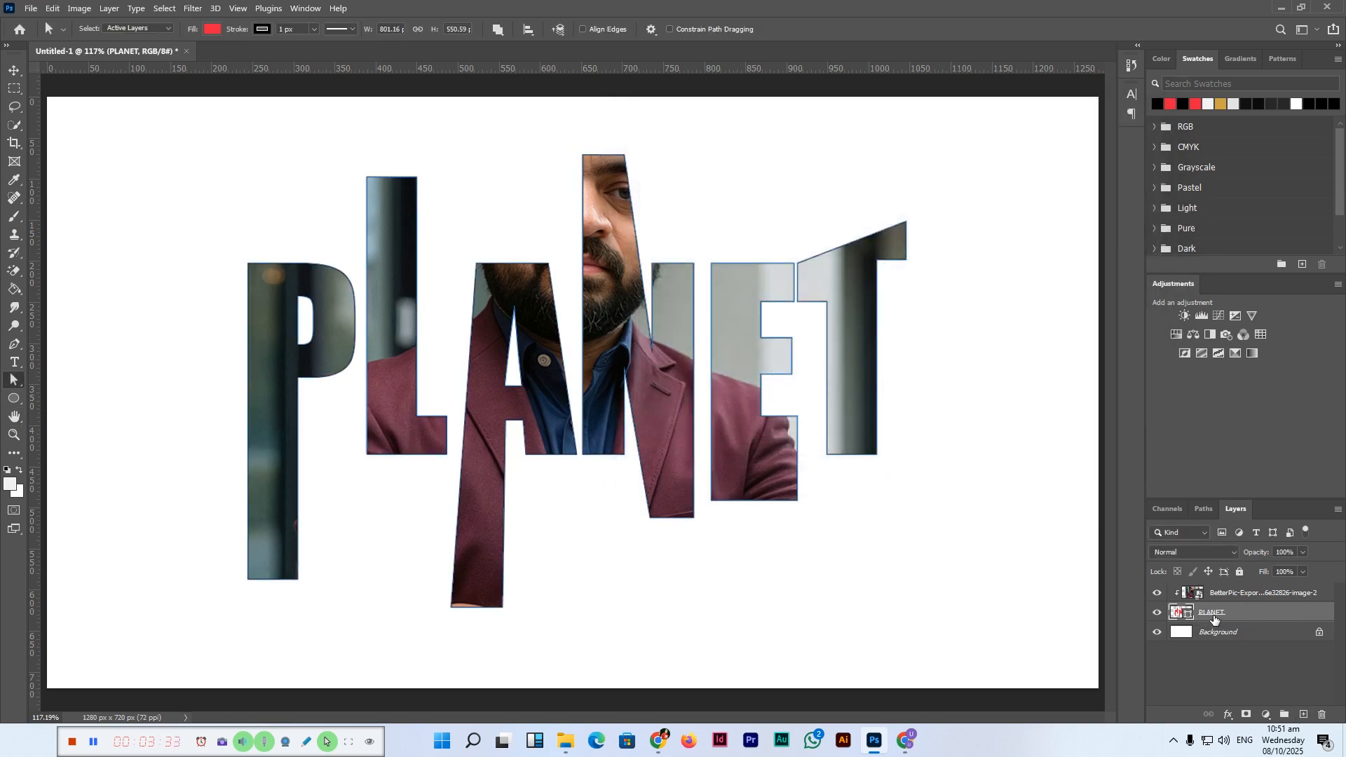
Step: Open the PLANET layer's blending options and add a 2 px outside stroke in black
right_click(1278, 615)
left_click(1197, 38)
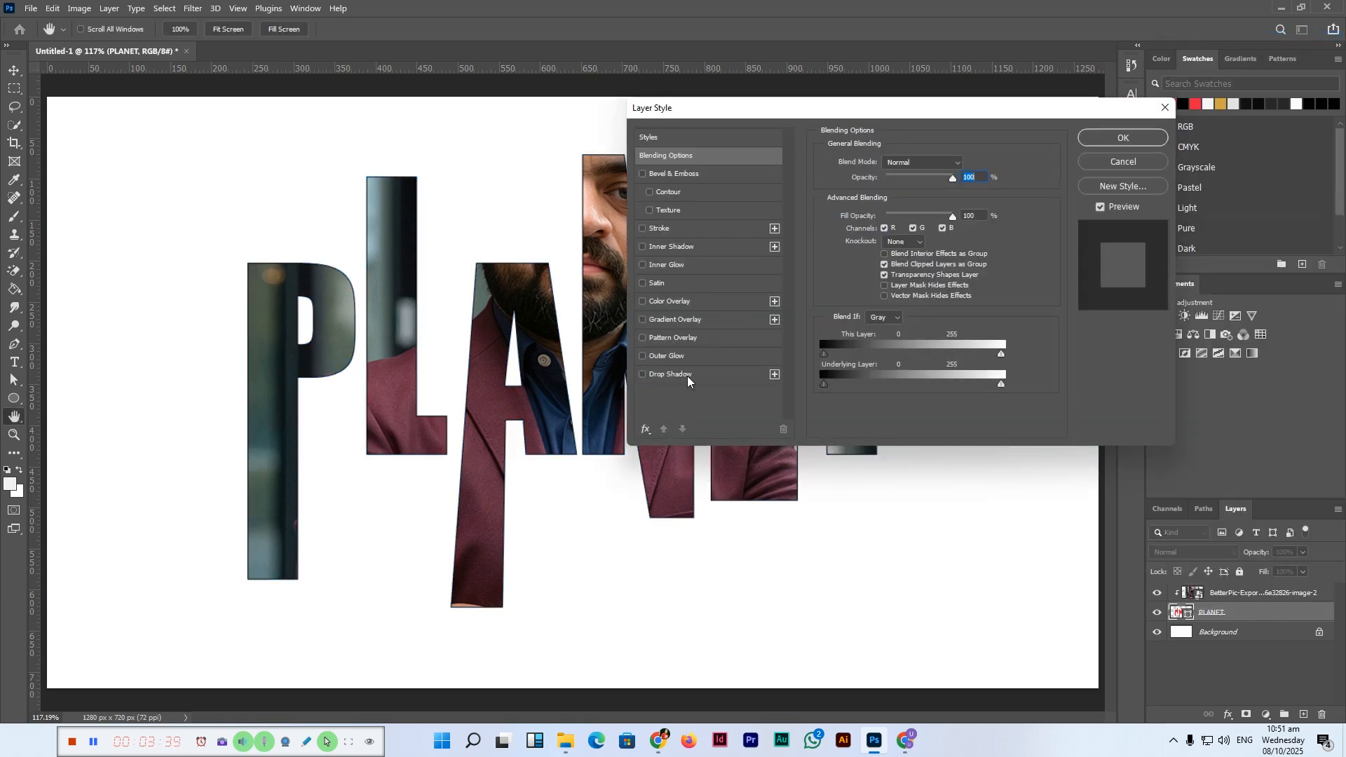
left_click(684, 228)
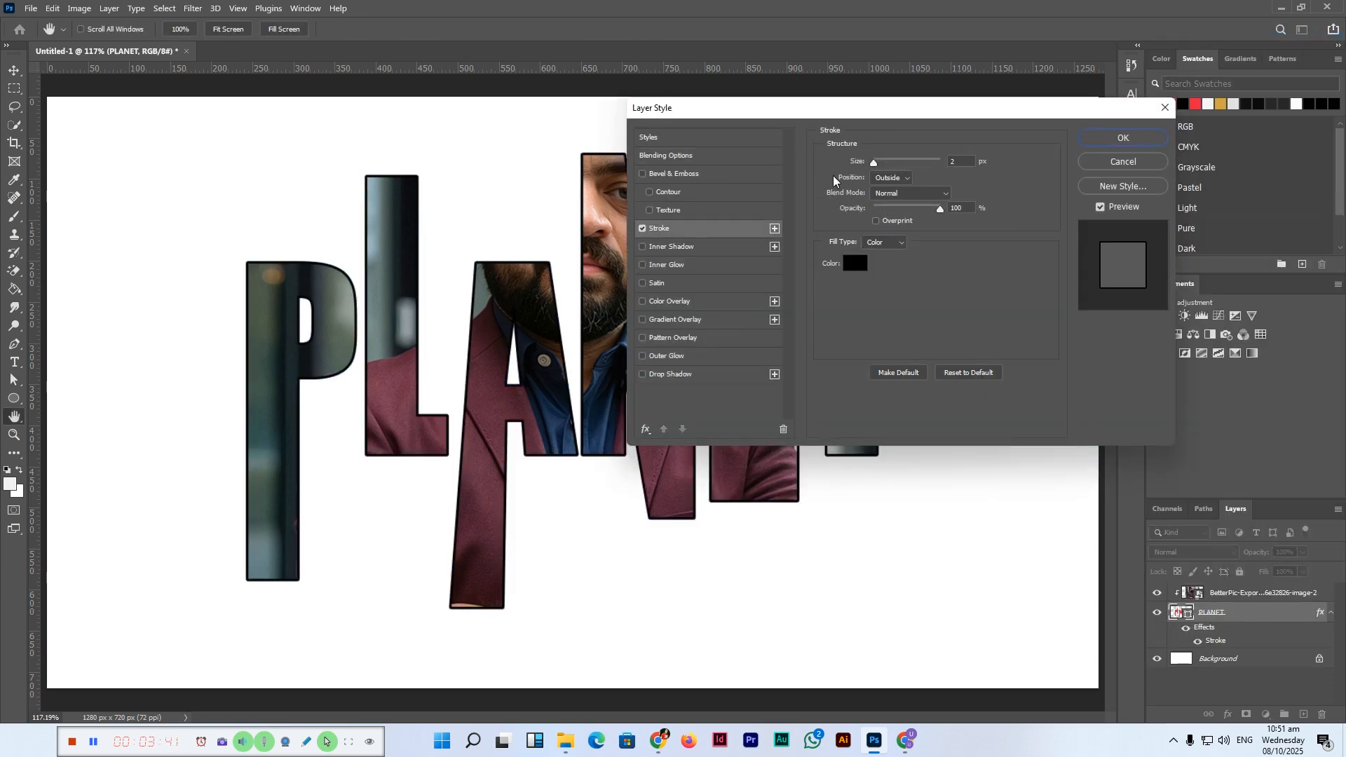
left_click(854, 262)
left_click_drag(759, 317, 806, 310)
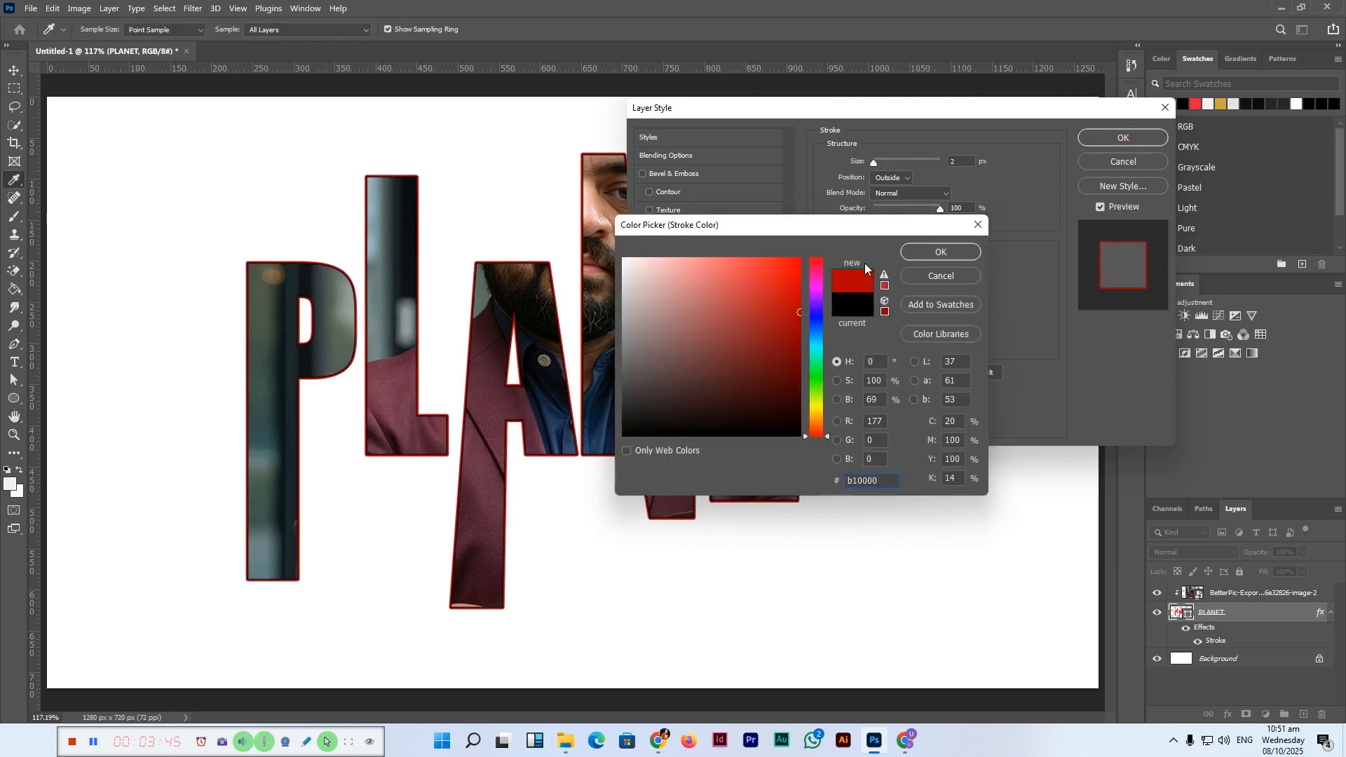
left_click_drag(766, 378, 804, 440)
left_click(952, 258)
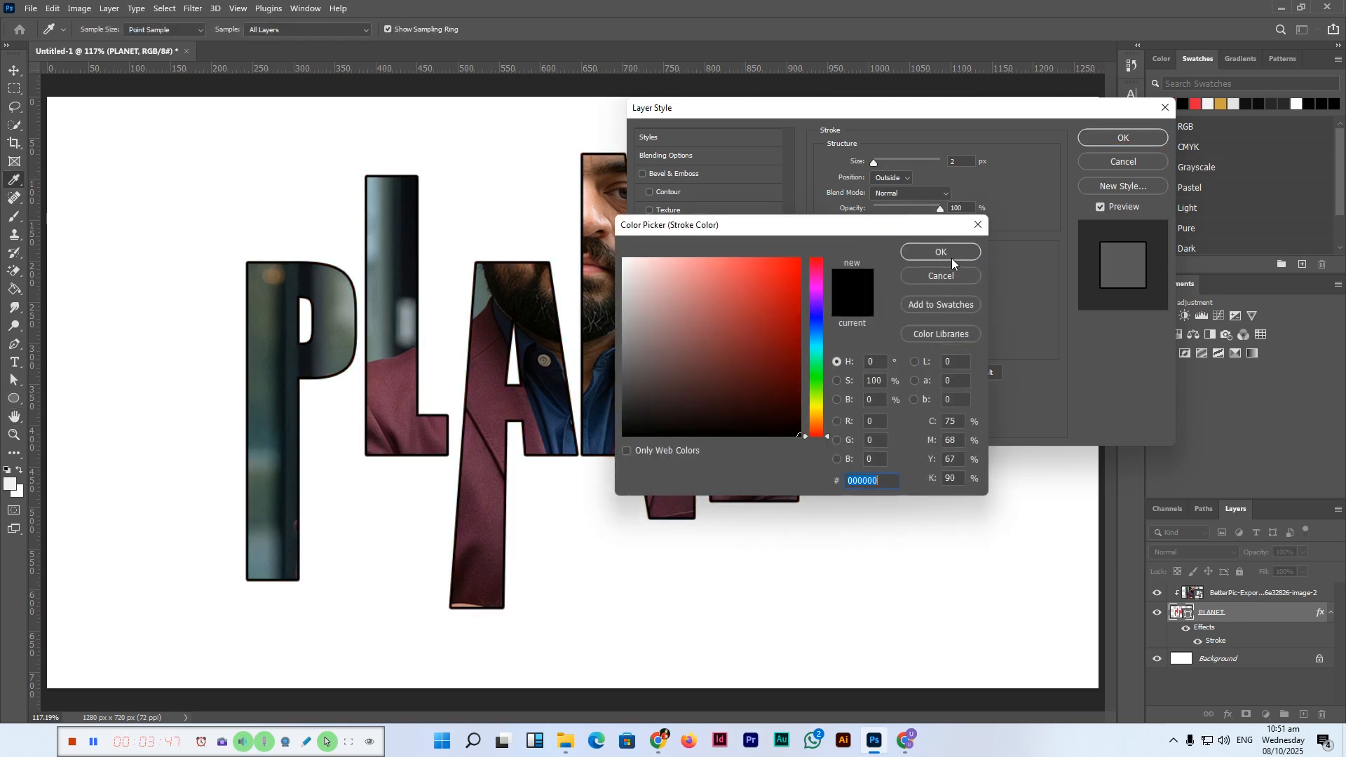
left_click(941, 245)
Step: Add a drop shadow to the PLANET layer with distance 7 px, spread 20% and size 24 px
left_click(692, 373)
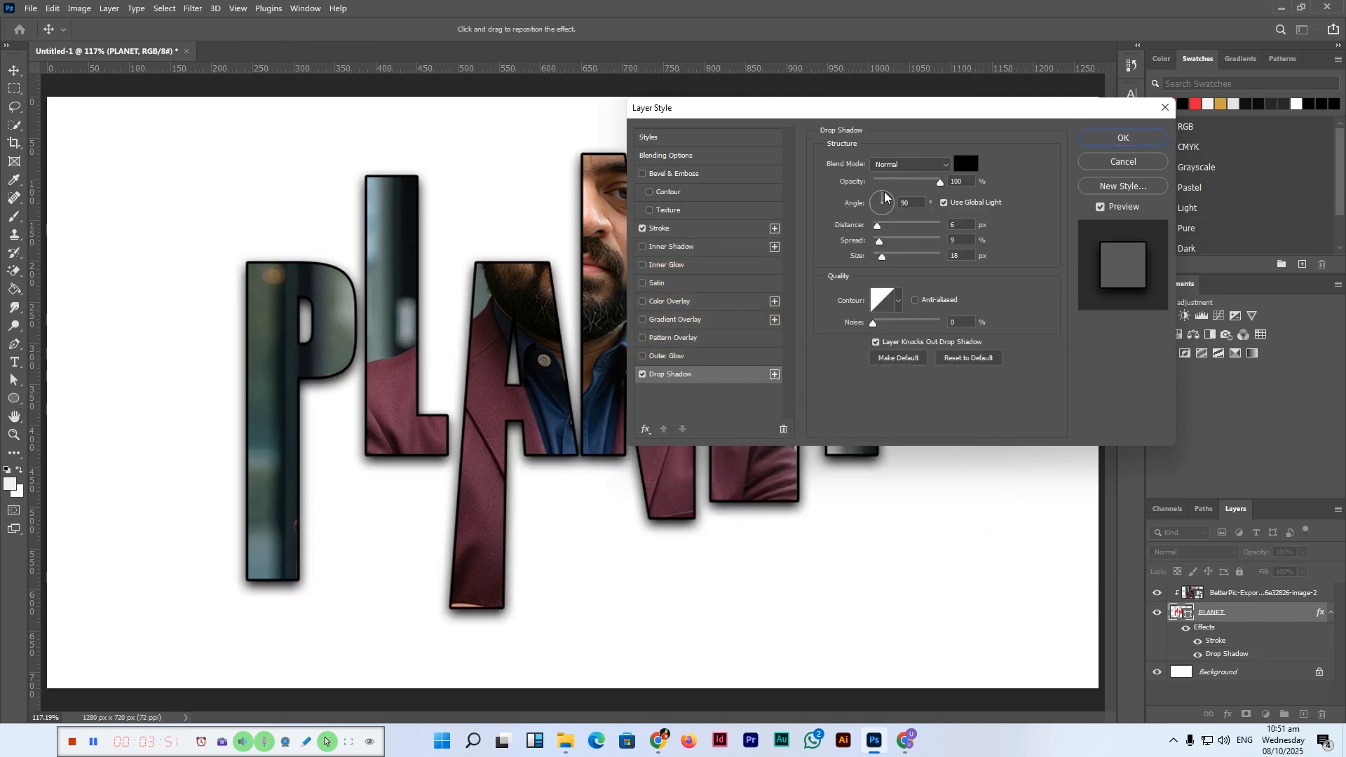
left_click_drag(878, 227, 885, 263)
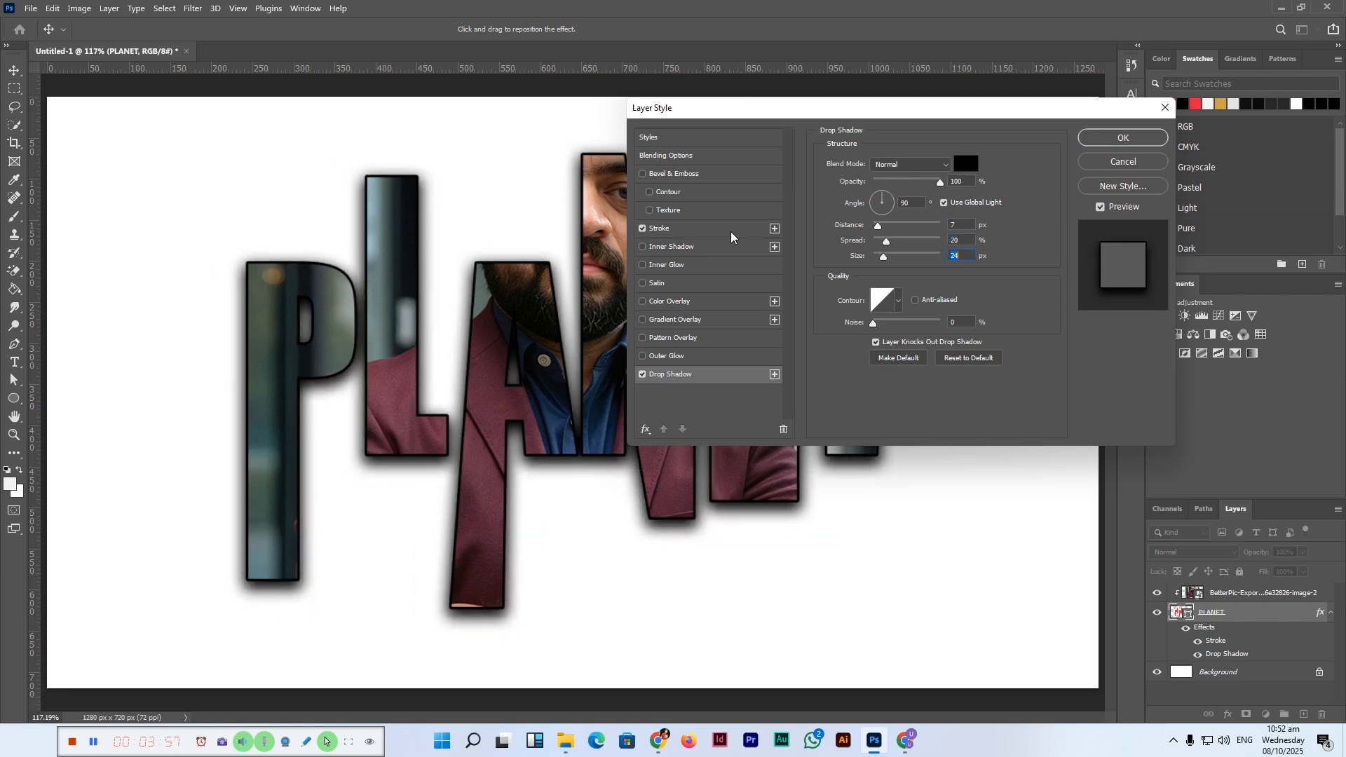
Step: Add an inner Bevel & Emboss with 16 px size, apply the layer style, and switch to the Move tool
left_click(684, 177)
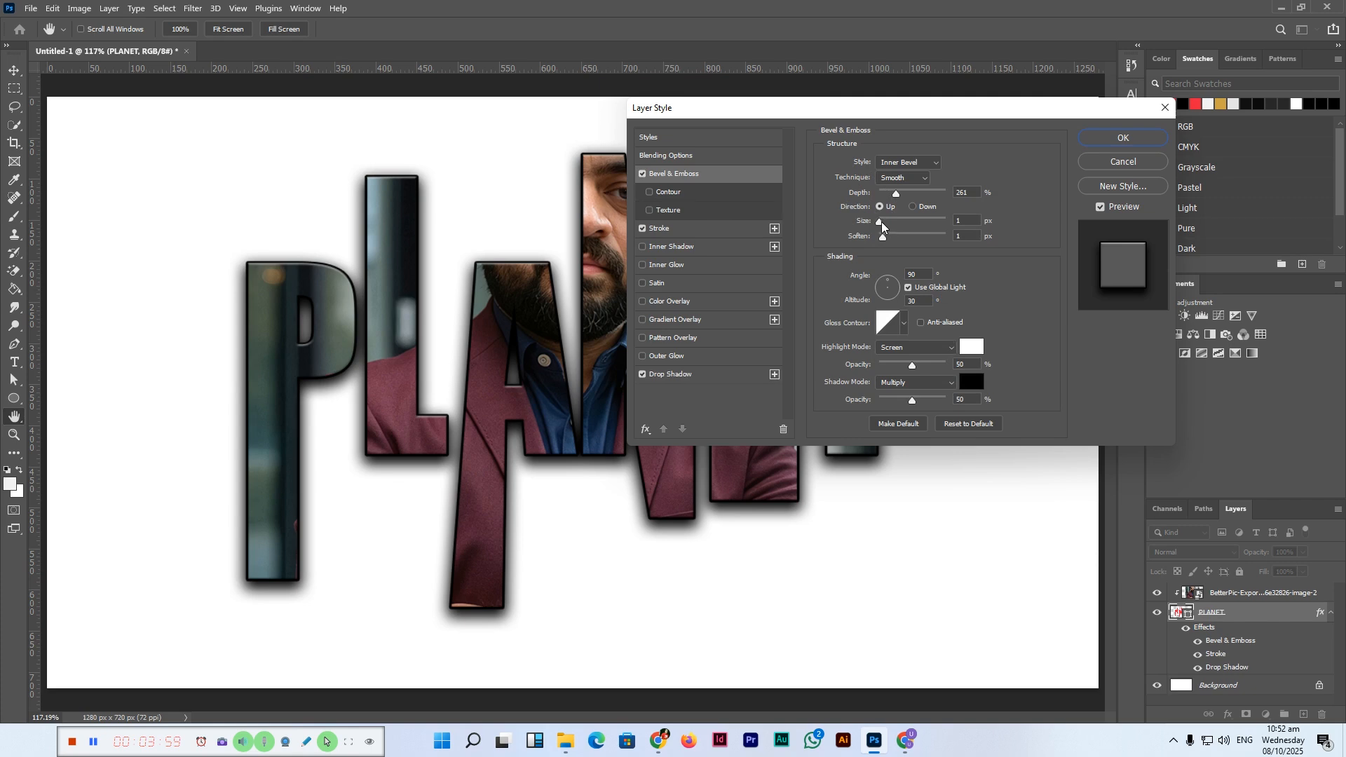
left_click_drag(885, 222, 887, 225)
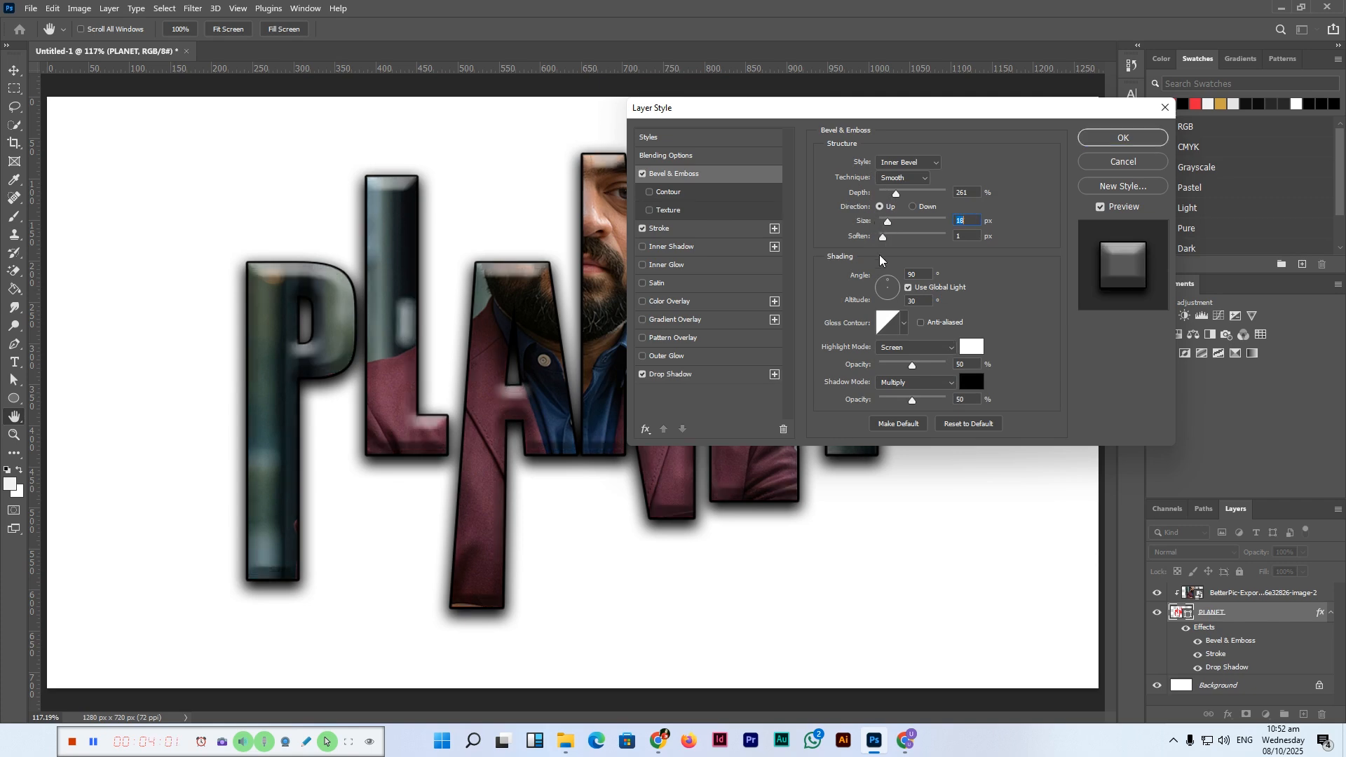
left_click(890, 237)
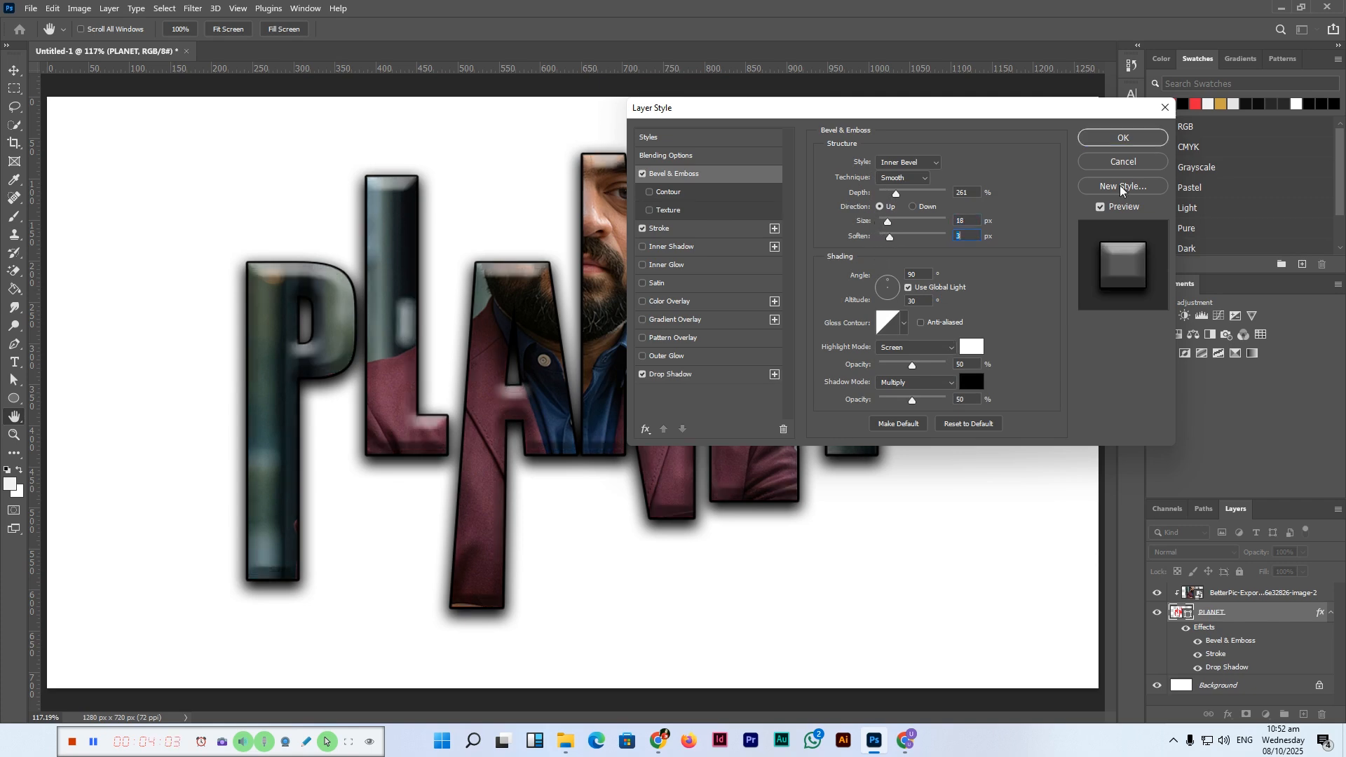
left_click(1123, 139)
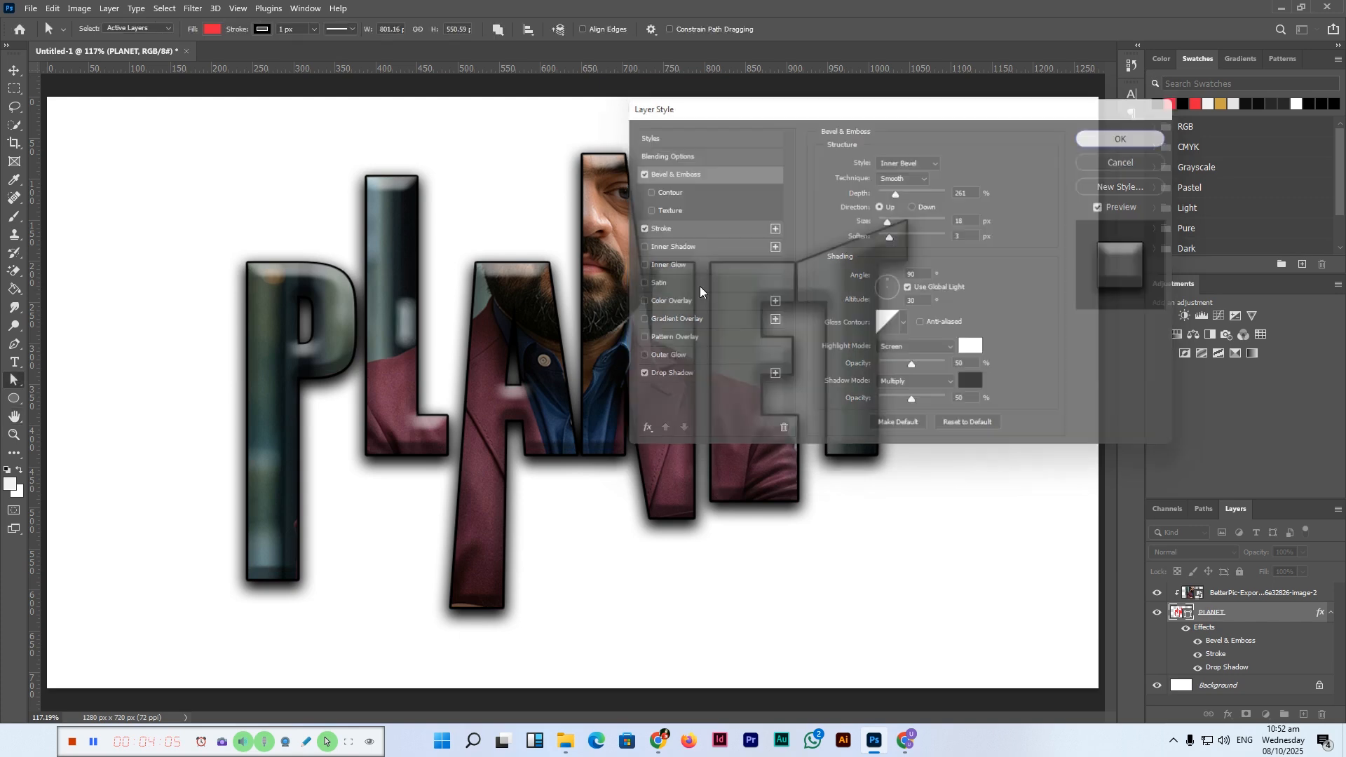
left_click(14, 70)
left_click(989, 424)
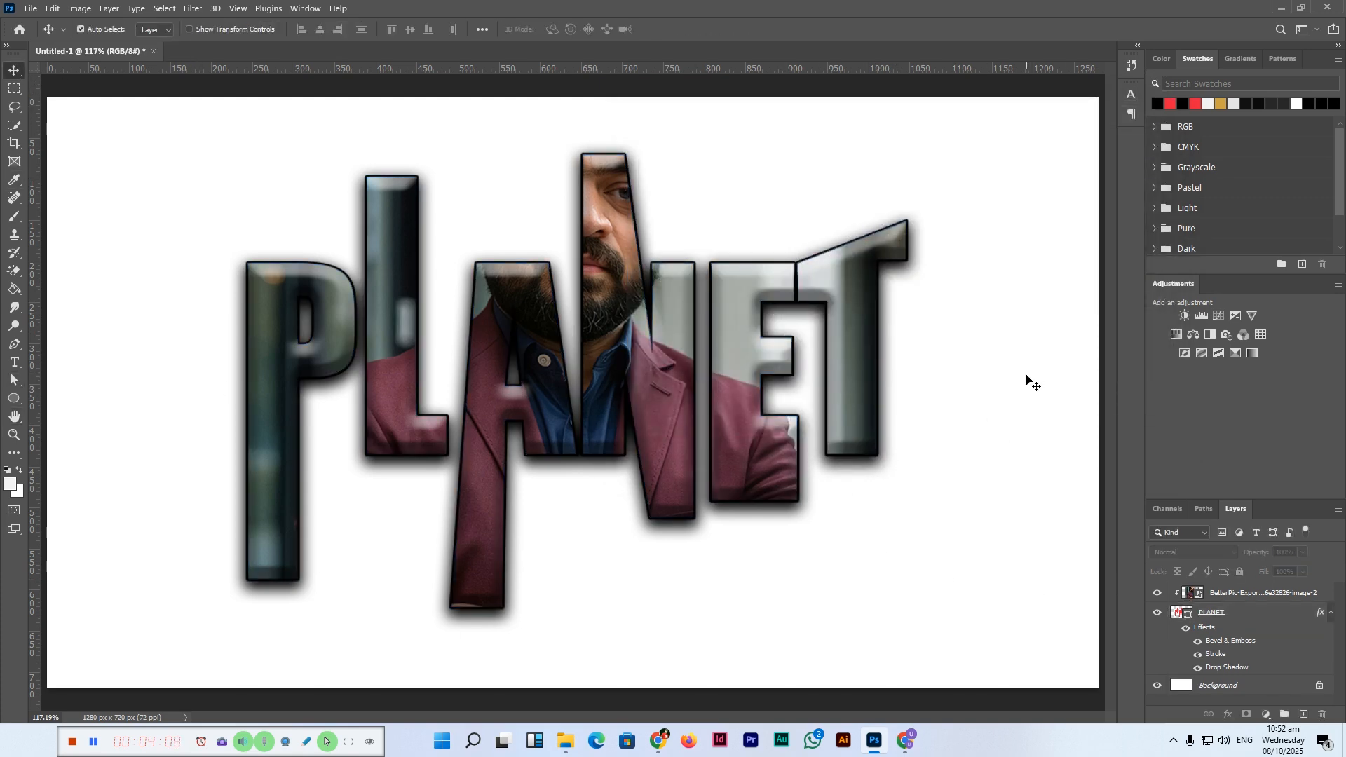